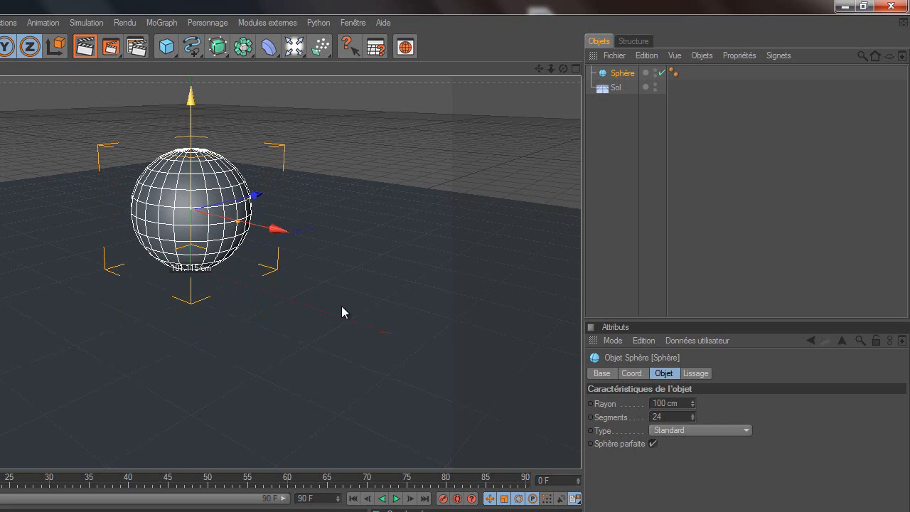
# Step: Render a preview of the sphere and floor in the perspective view
pyautogui.moveTo(341, 310); pyautogui.dragTo(341, 311)
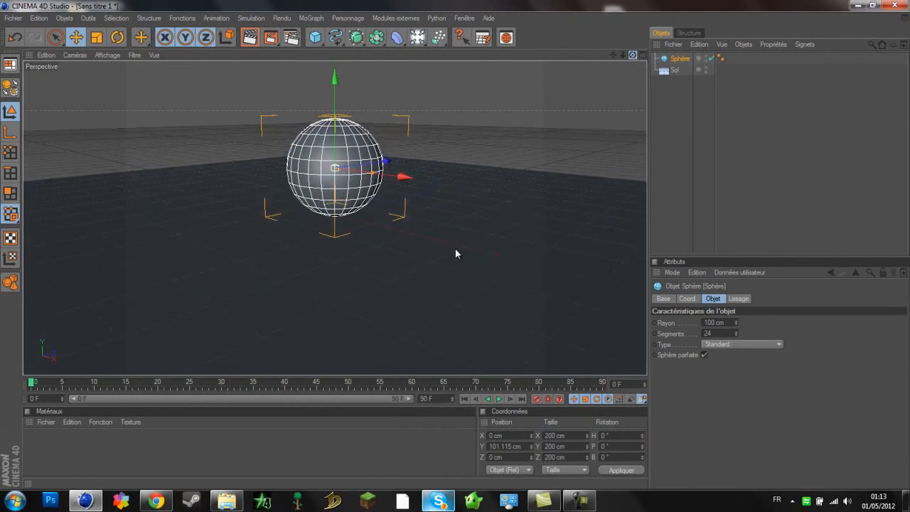
pyautogui.moveTo(456, 249)
pyautogui.keyDown('alt'); pyautogui.mouseDown()
pyautogui.moveTo(467, 246)
pyautogui.moveTo(447, 249)
pyautogui.moveTo(455, 250)
pyautogui.mouseUp(); pyautogui.keyUp('alt')
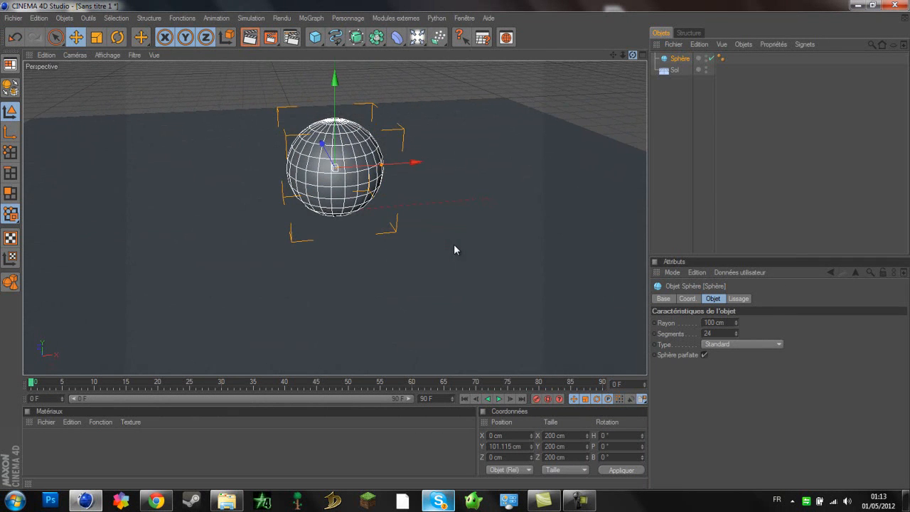
pyautogui.click(251, 41)
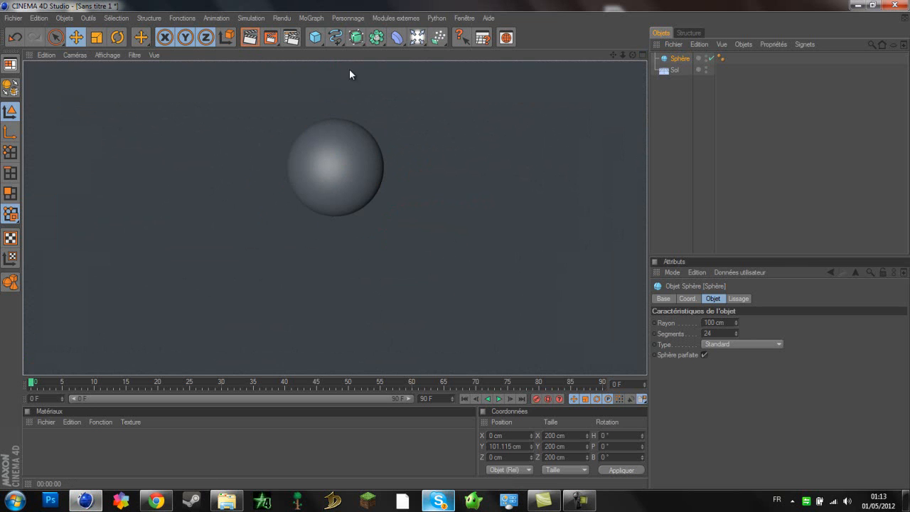
pyautogui.keyDown('alt'); pyautogui.moveTo(449, 241); pyautogui.dragTo(469, 228); pyautogui.keyUp('alt')
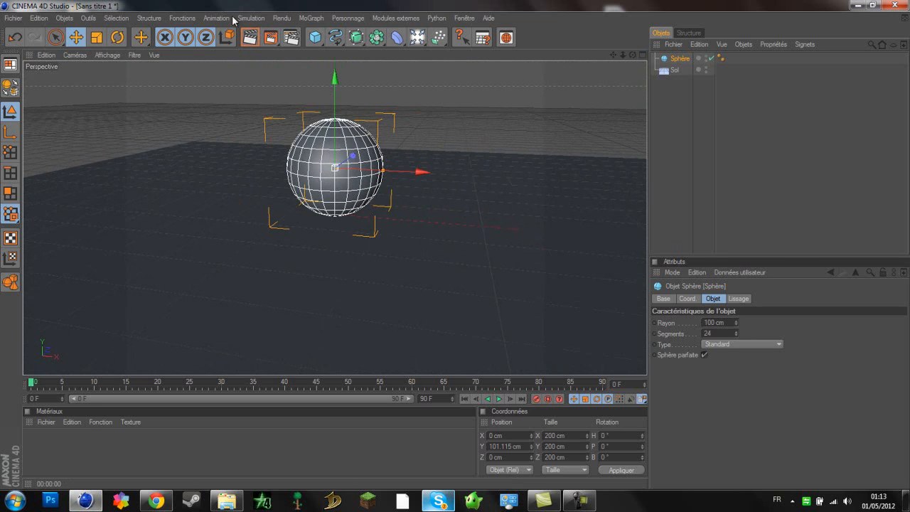
# Step: Set the render output to the Film/Vidéo preset HDTV 1080 29.97
pyautogui.click(291, 37)
pyautogui.click(113, 44)
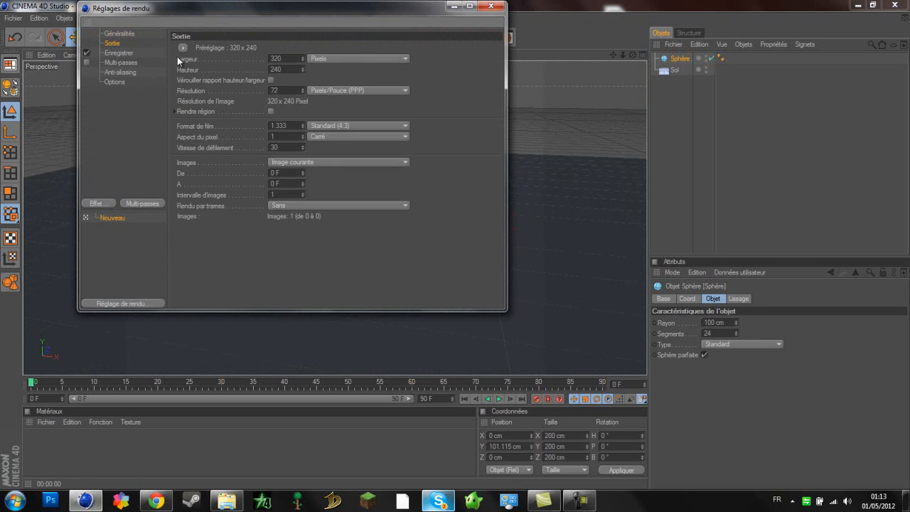
pyautogui.click(182, 48)
pyautogui.moveTo(203, 81)
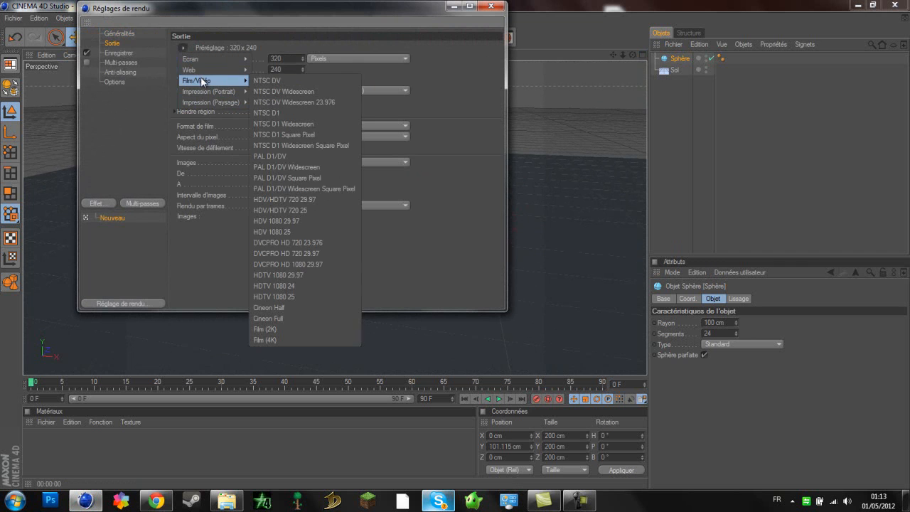
pyautogui.click(305, 276)
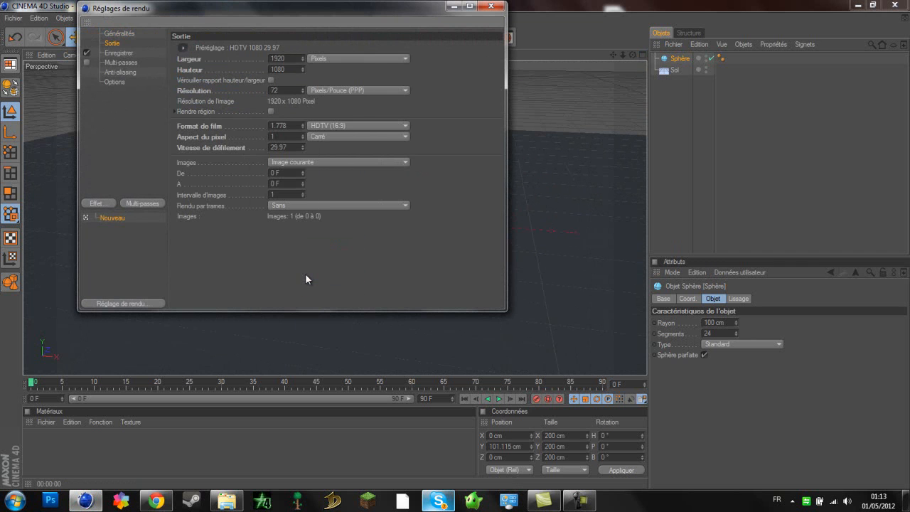
# Step: Set the render to save on the desktop as Tutoriel in PNG format
pyautogui.click(118, 54)
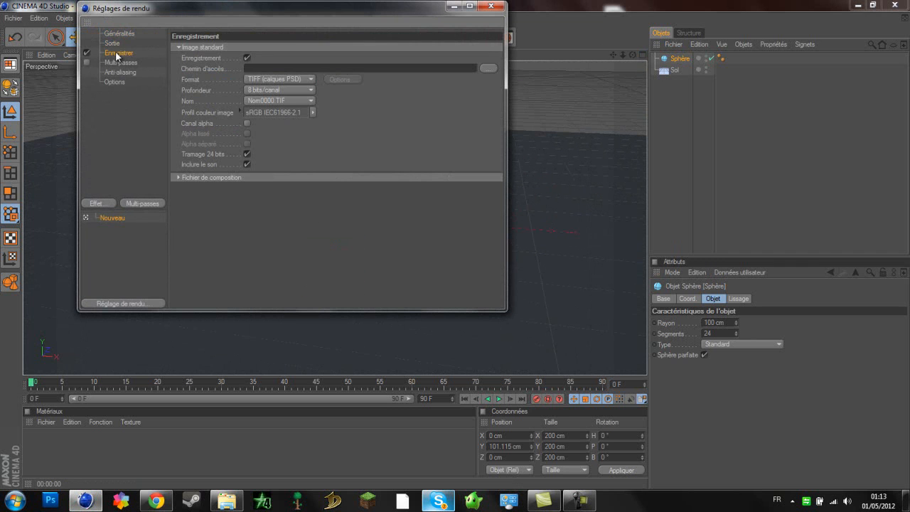
pyautogui.click(488, 67)
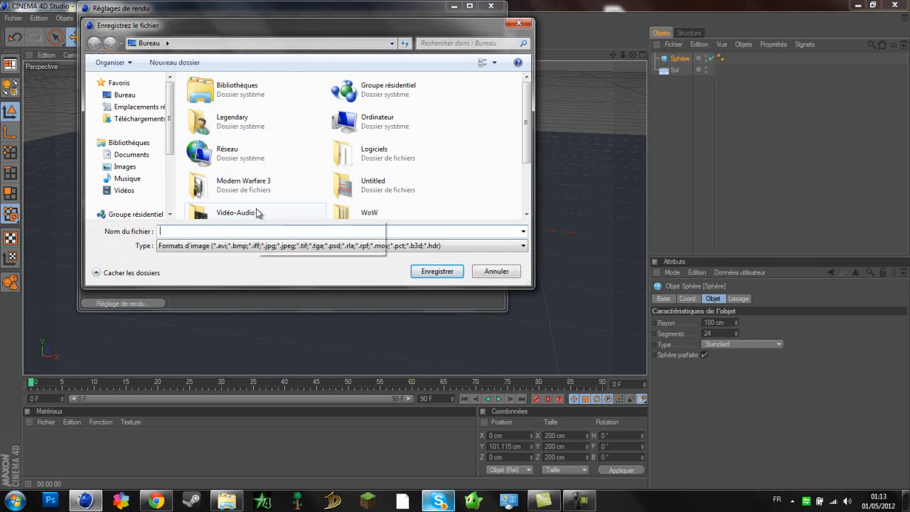
pyautogui.write('Tutorien')
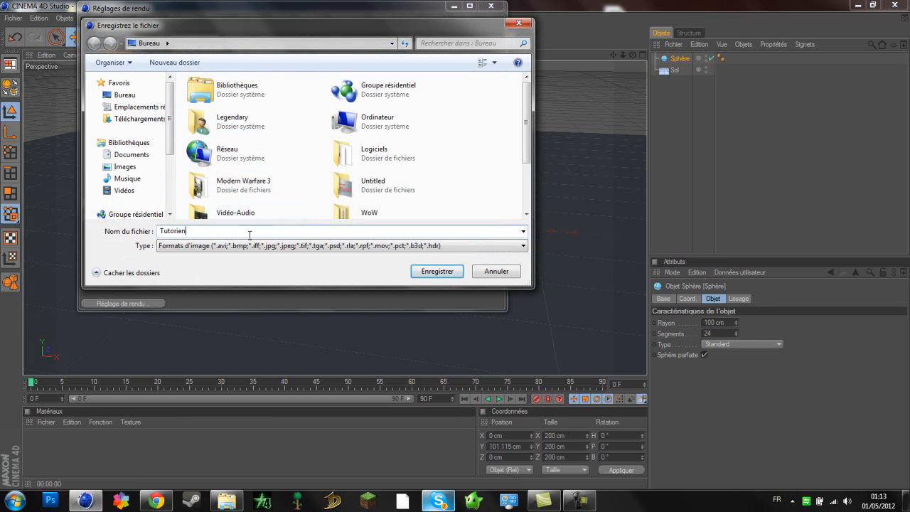
pyautogui.click(443, 275)
pyautogui.click(270, 80)
pyautogui.click(276, 175)
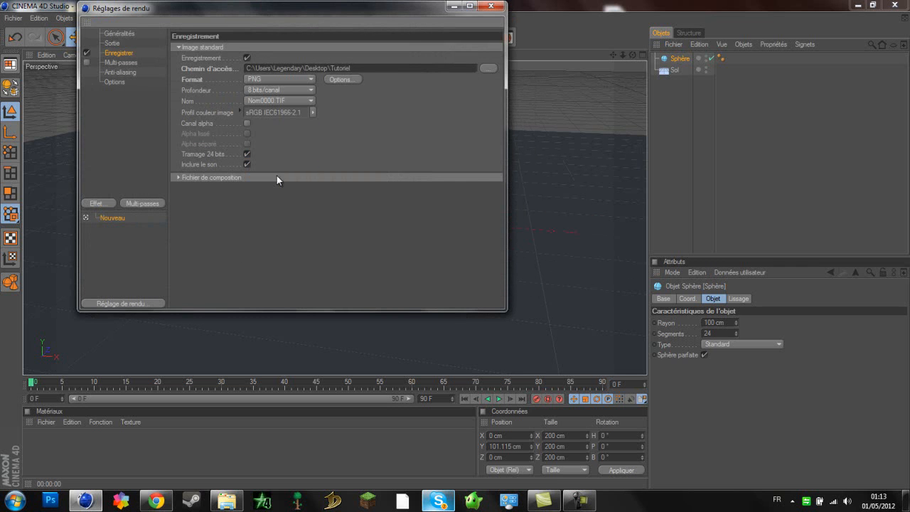
# Step: Set the render's Anti-Aliasing to Au mieux
pyautogui.click(123, 62)
pyautogui.click(124, 72)
pyautogui.click(260, 58)
pyautogui.click(274, 82)
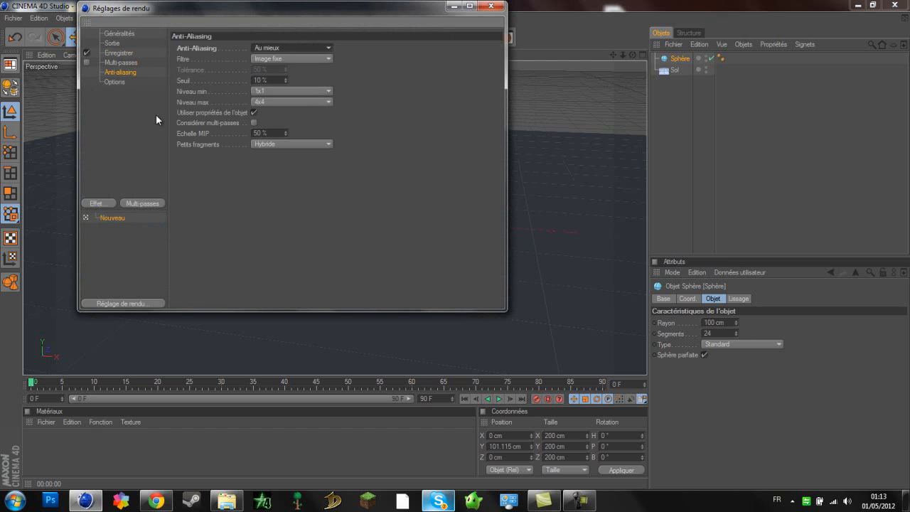
# Step: Add the Illumination globale effect to the render settings and render a preview of the active view
pyautogui.click(117, 83)
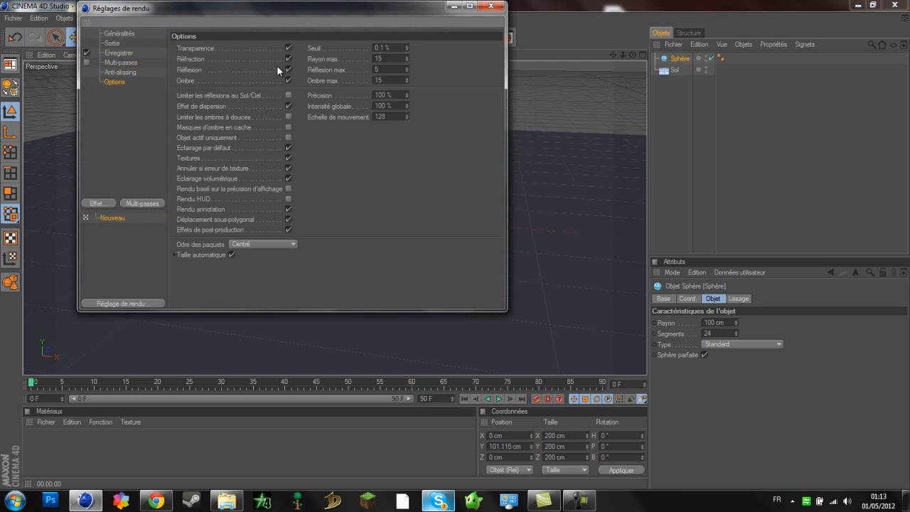
pyautogui.click(98, 204)
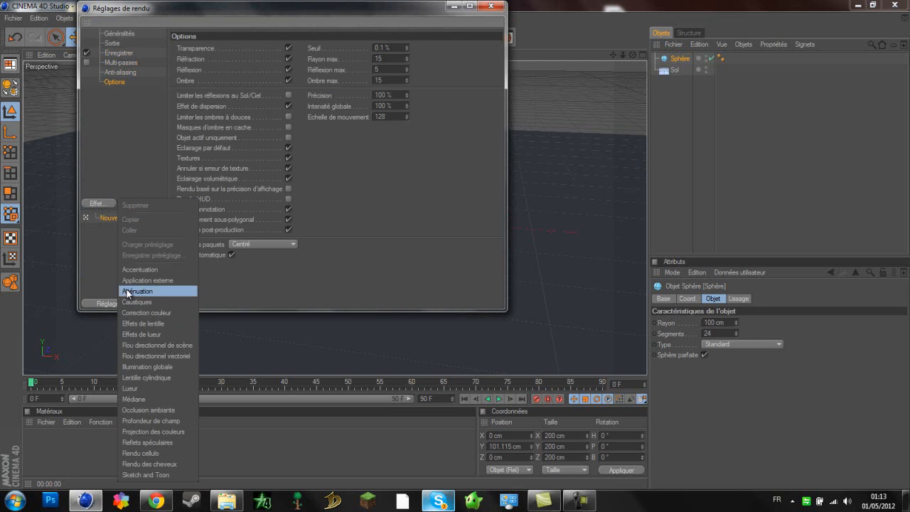
pyautogui.click(166, 367)
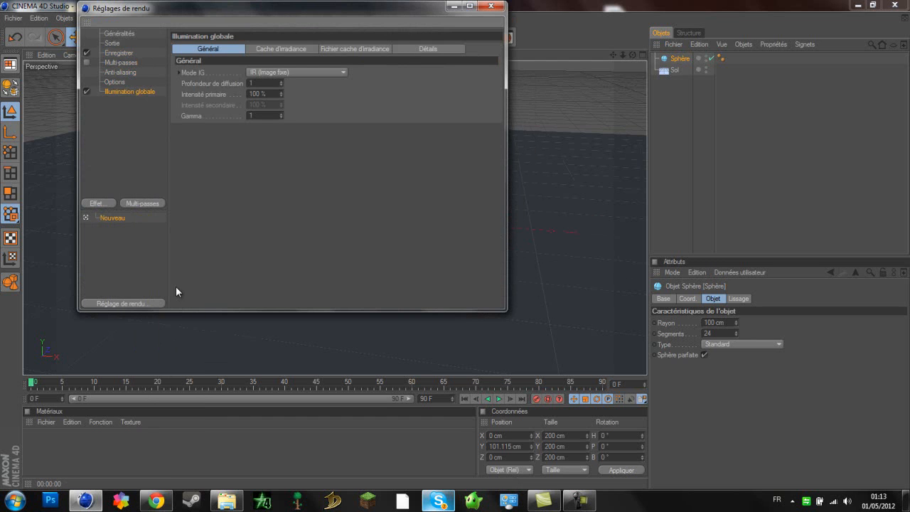
pyautogui.click(491, 5)
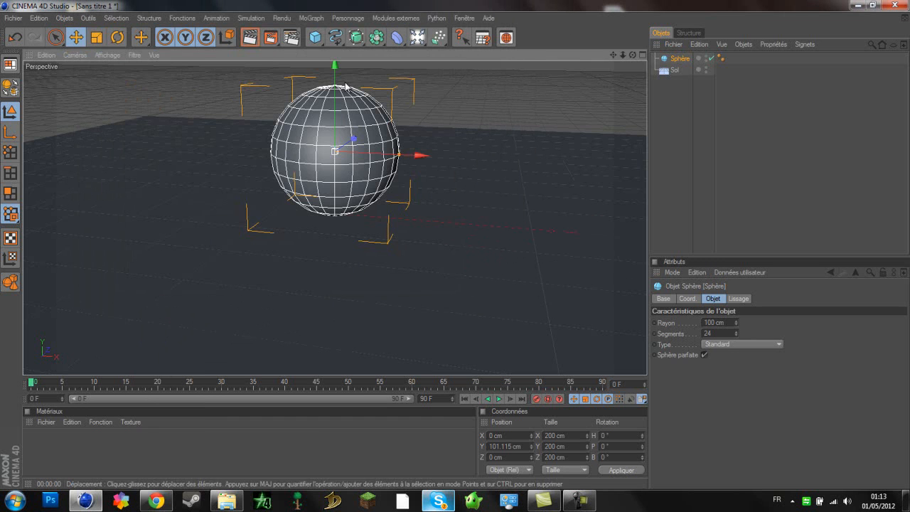
pyautogui.click(250, 37)
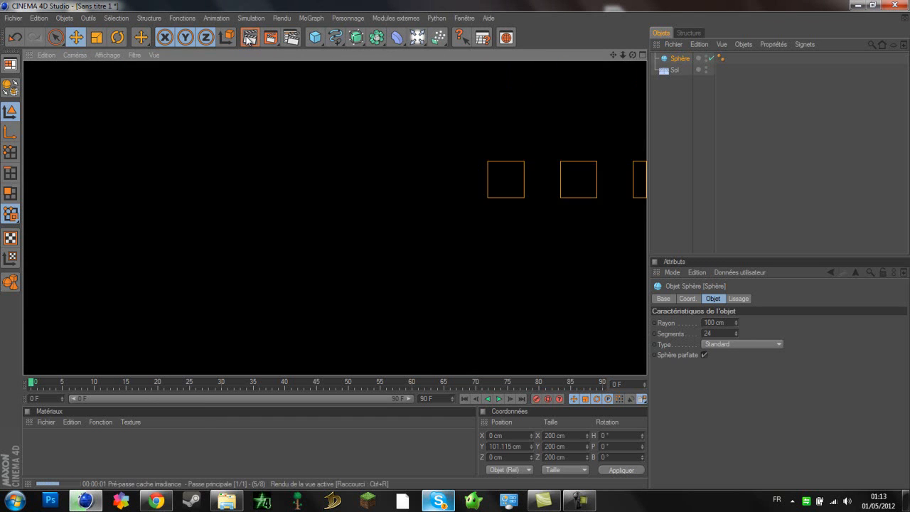
pyautogui.click(219, 132)
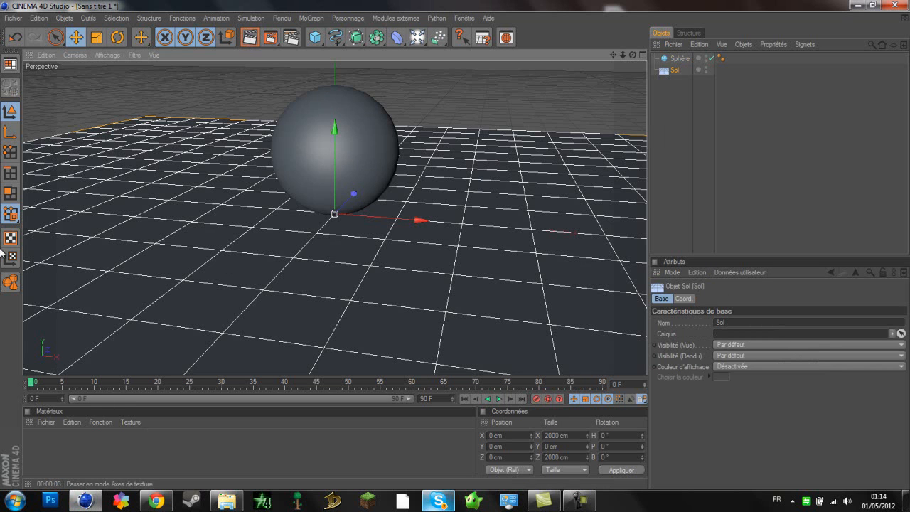
# Step: Switch to polygon mode and convert the sphere into an editable polygon object
pyautogui.click(14, 197)
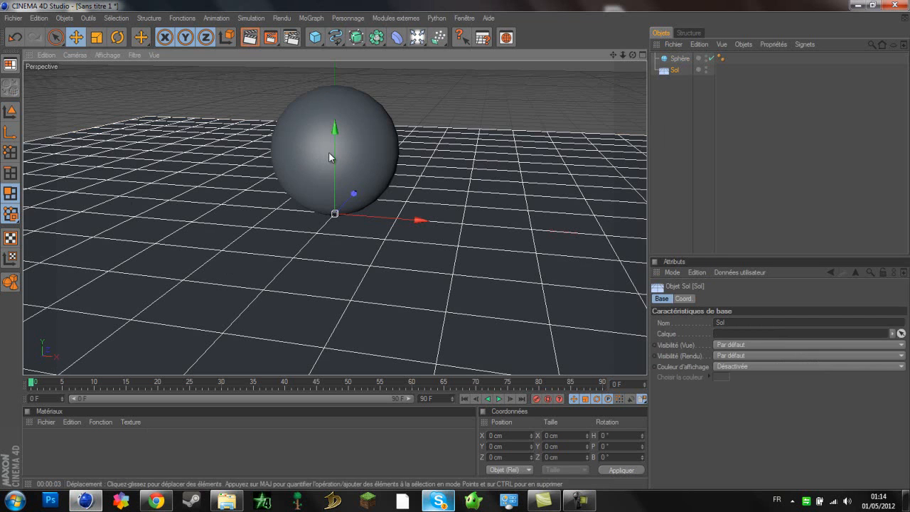
pyautogui.click(679, 59)
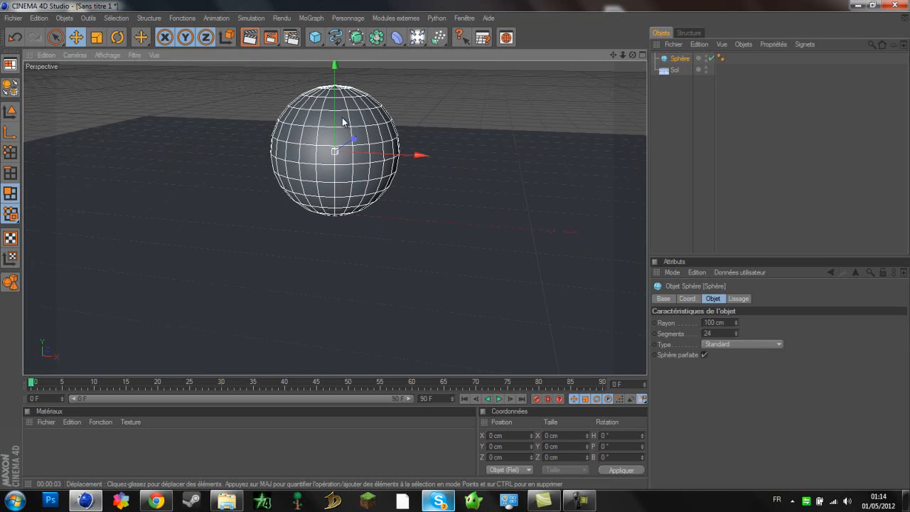
pyautogui.press('9')
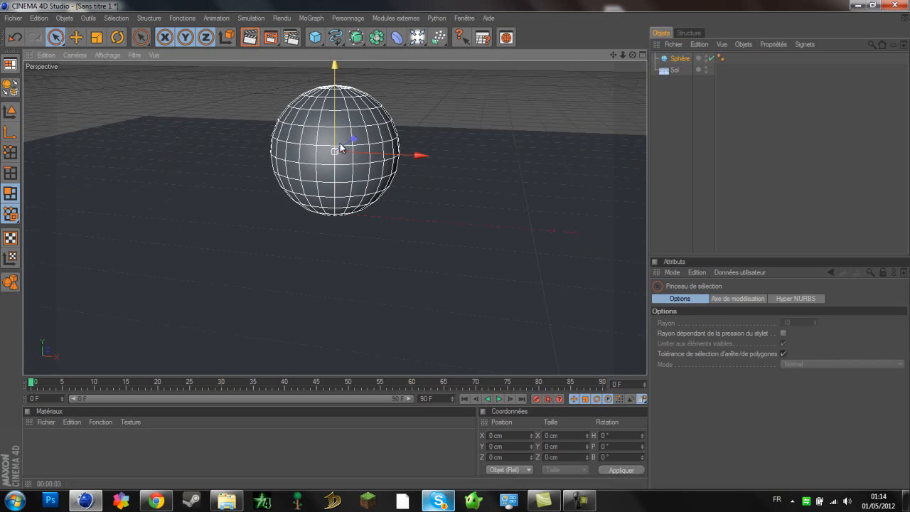
pyautogui.click(684, 60)
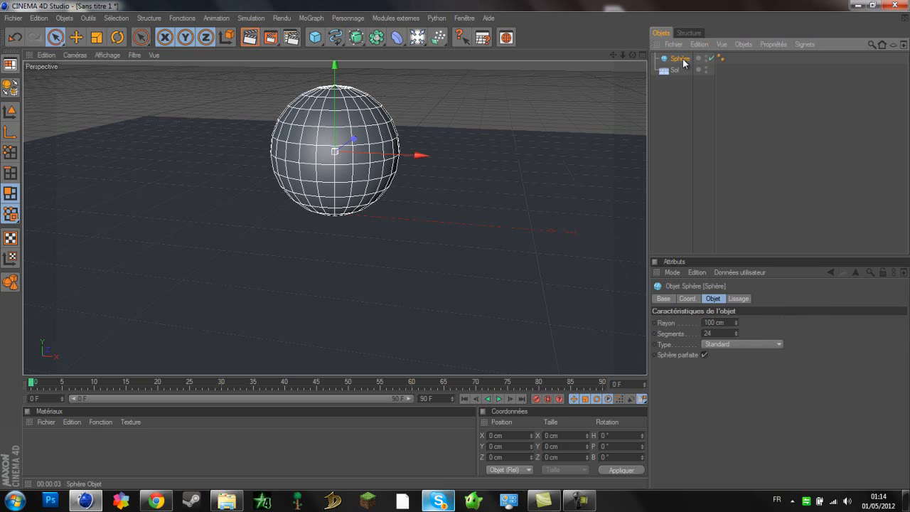
pyautogui.press('c')
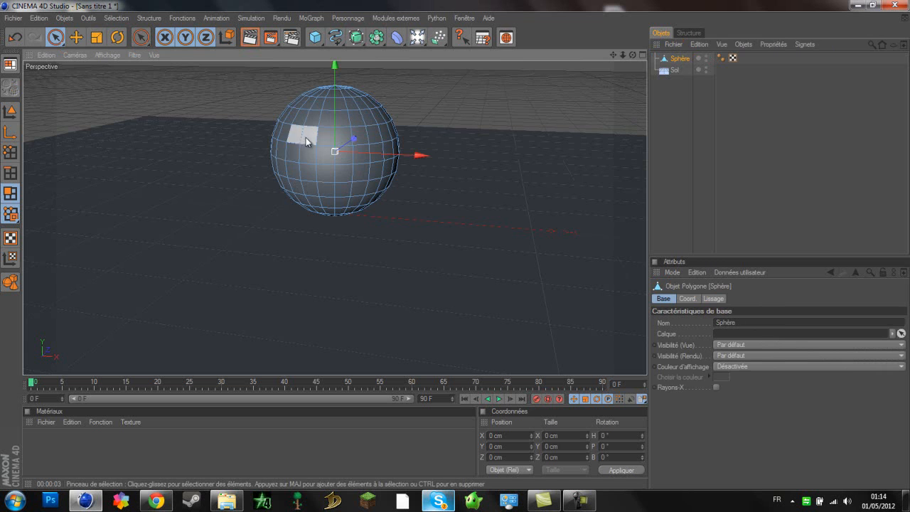
pyautogui.rightClick(684, 59)
pyautogui.press('Escape')
# Step: Select the two polygon rings at the sphere's top pole with ring selection
pyautogui.click(116, 18)
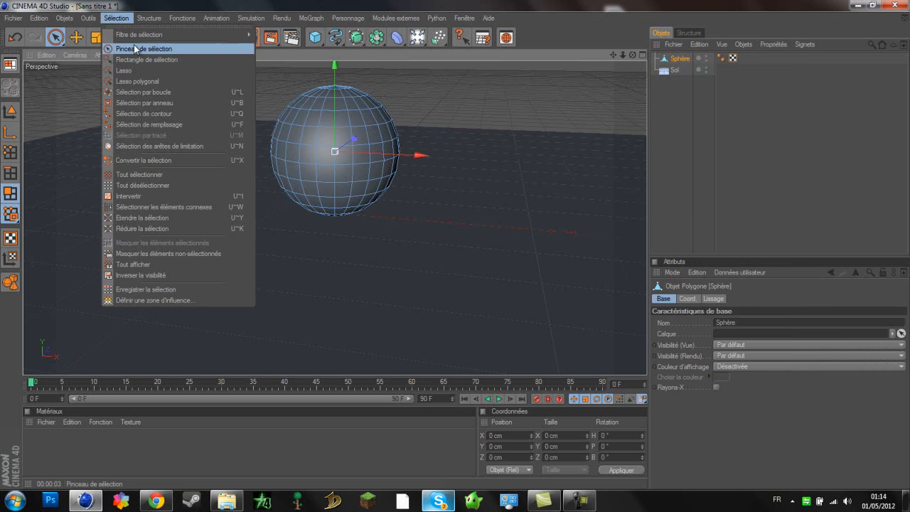
pyautogui.click(168, 102)
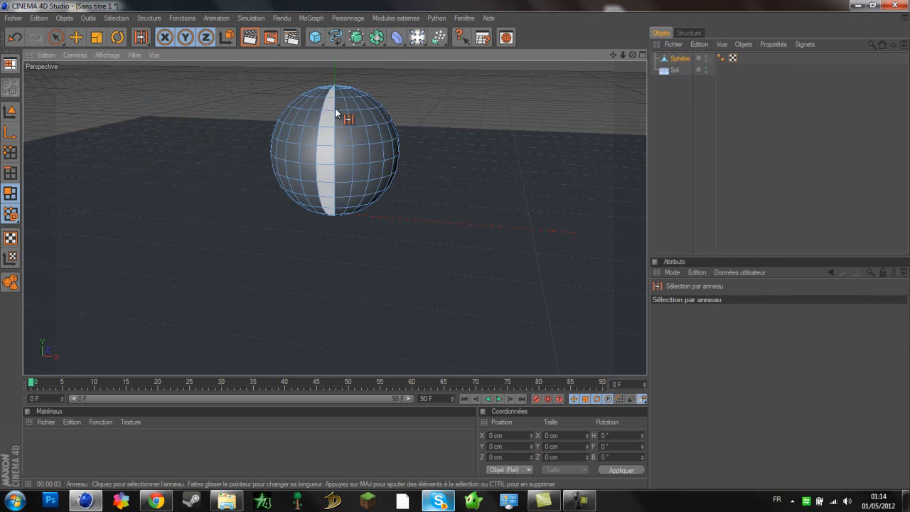
pyautogui.moveTo(456, 246); pyautogui.dragTo(456, 228)
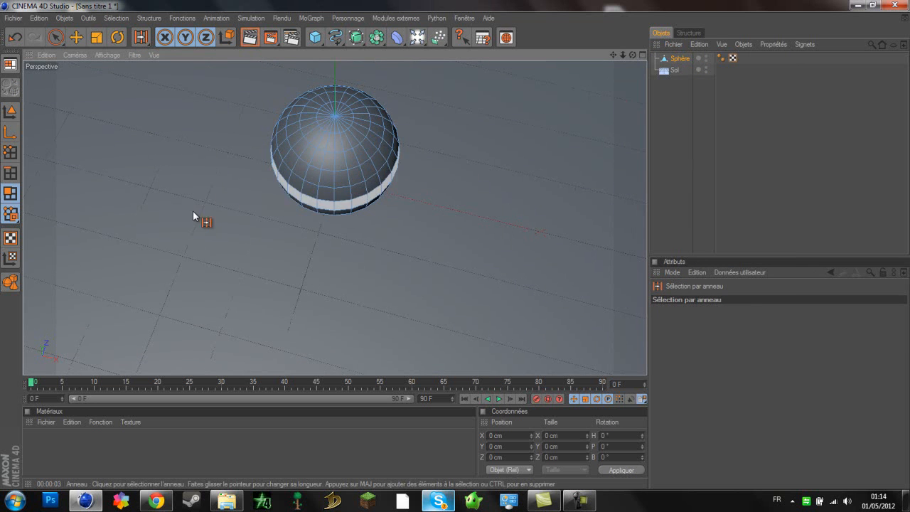
pyautogui.click(337, 132)
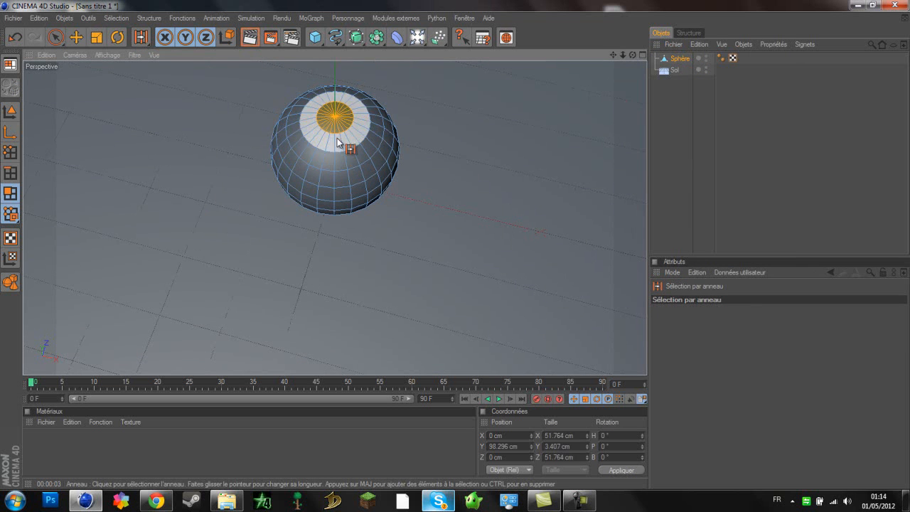
pyautogui.keyDown('shift'); pyautogui.click(337, 141); pyautogui.keyUp('shift')
# Step: Add the two rings around the sphere's equator and the rings at its bottom pole to the polygon selection
pyautogui.moveTo(633, 55); pyautogui.dragTo(455, 245)
pyautogui.keyDown('shift'); pyautogui.click(343, 183); pyautogui.keyUp('shift')
pyautogui.keyDown('shift'); pyautogui.click(360, 206); pyautogui.keyUp('shift')
pyautogui.moveTo(633, 55); pyautogui.dragTo(455, 244)
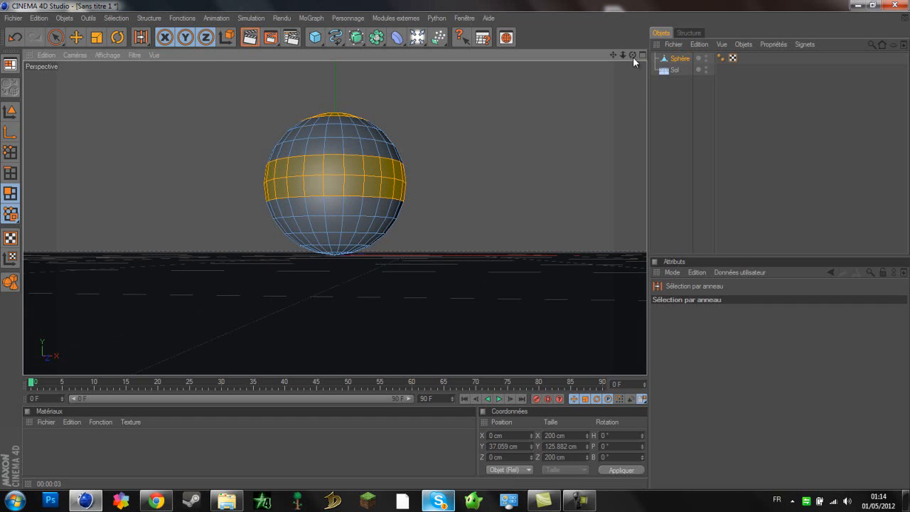
pyautogui.keyDown('shift'); pyautogui.click(340, 252); pyautogui.keyUp('shift')
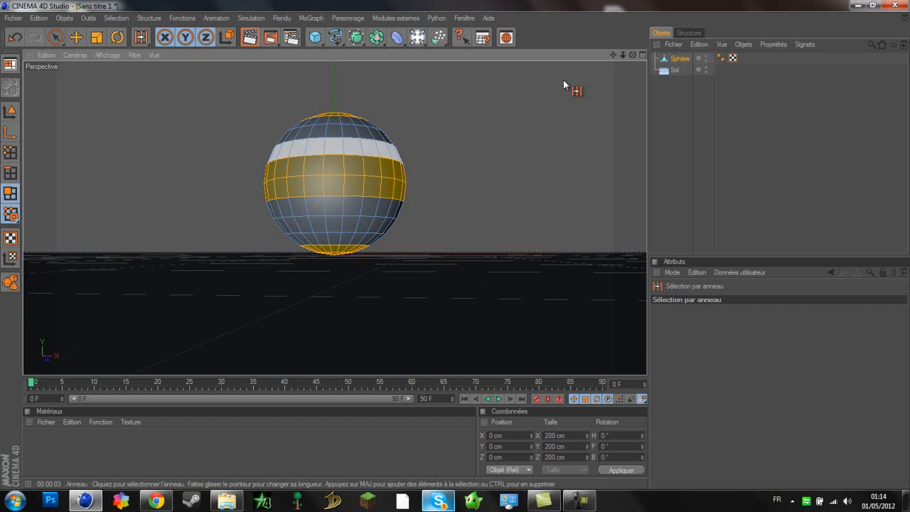
pyautogui.moveTo(632, 56); pyautogui.dragTo(456, 246)
# Step: Create a new material and enable its Luminescence channel, with Spécularité turned off
pyautogui.doubleClick(72, 443)
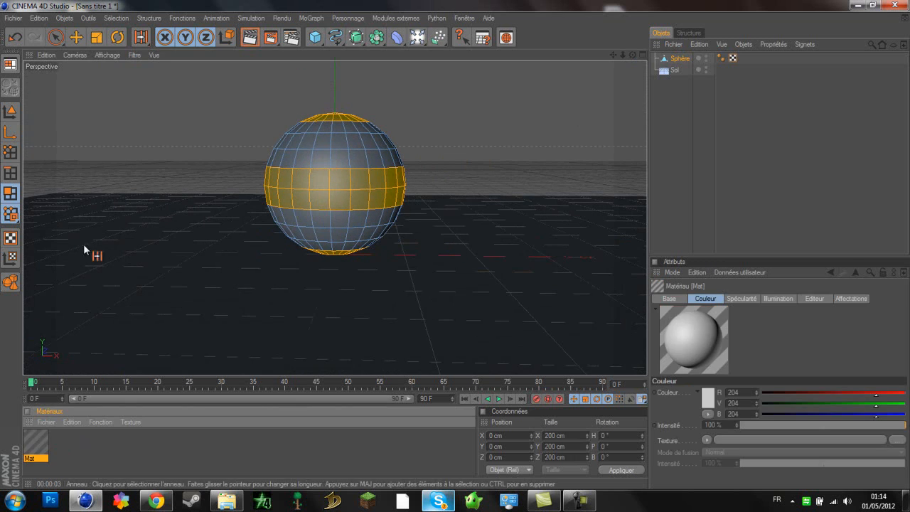
pyautogui.doubleClick(35, 439)
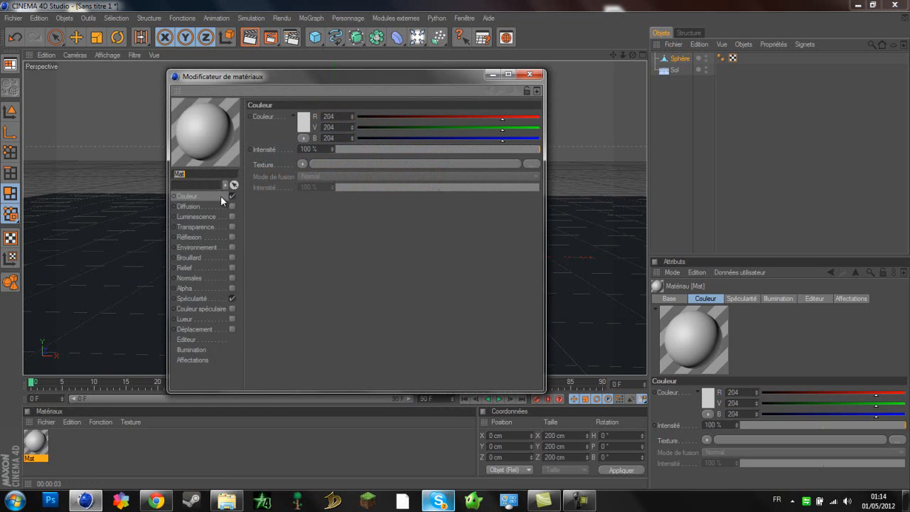
pyautogui.click(232, 217)
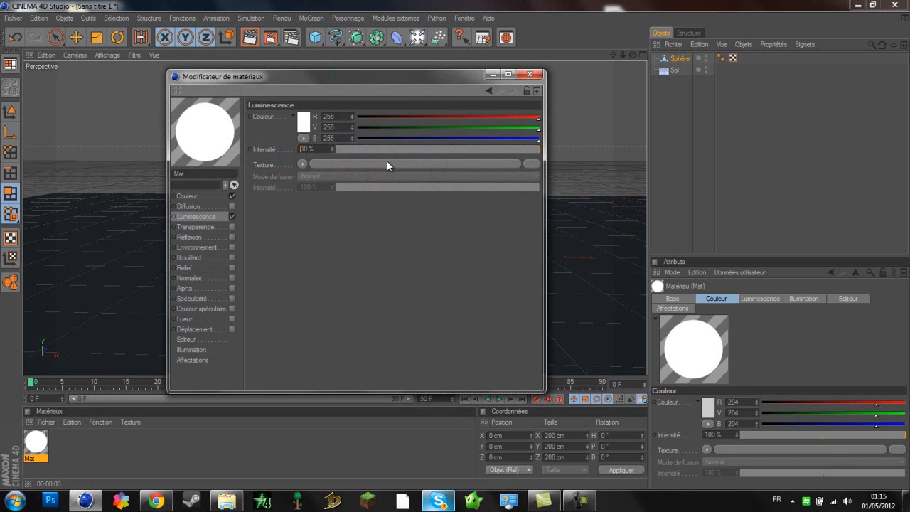
# Step: Set the material's luminescence to 300 % intensity and an orange colour, R 255, V 178, B 0
pyautogui.click(303, 123)
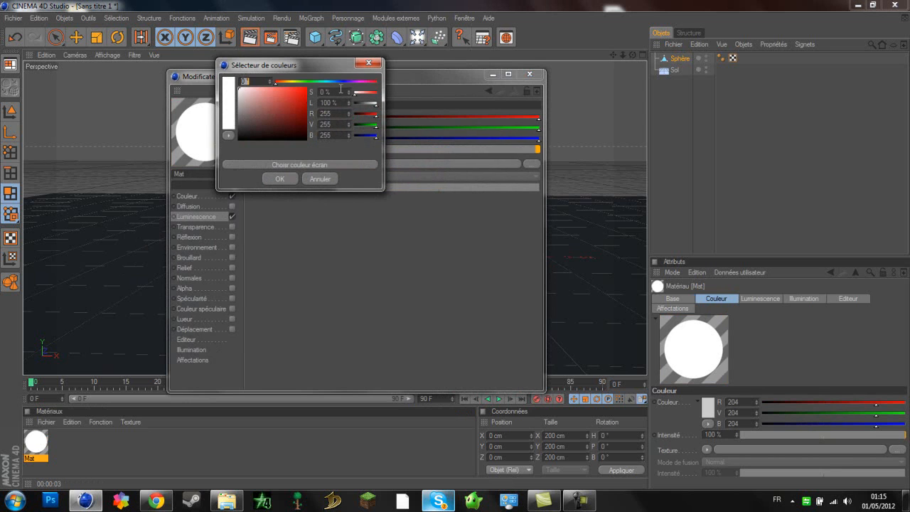
pyautogui.moveTo(333, 82); pyautogui.dragTo(287, 82)
pyautogui.click(305, 89)
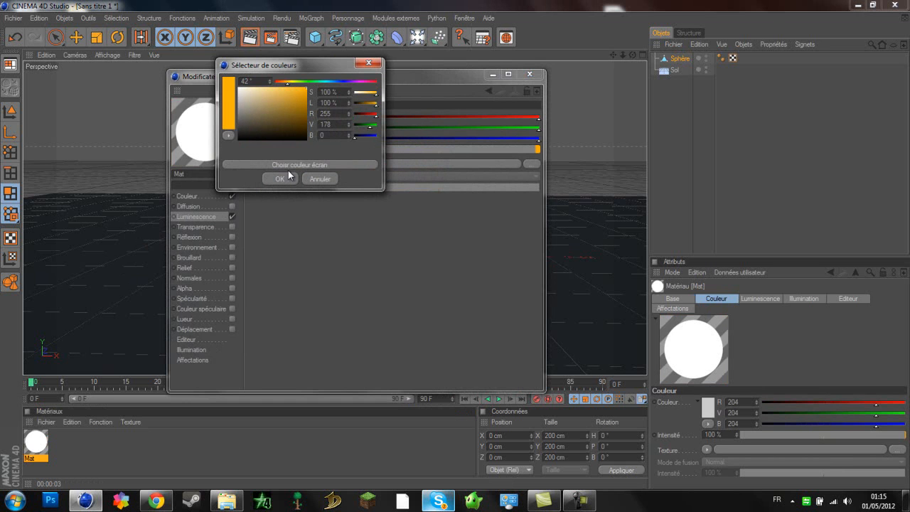
pyautogui.click(280, 179)
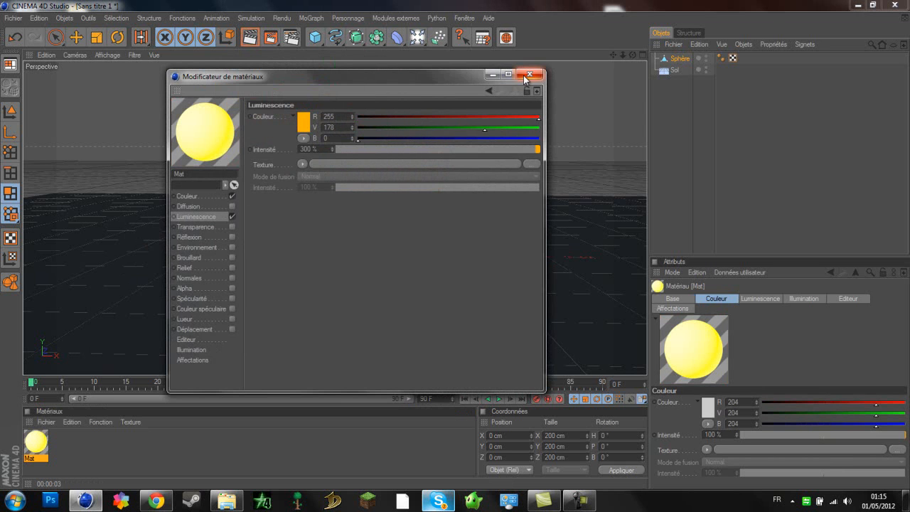
# Step: Apply the orange luminescent material to the selected polygon rings of the sphere
pyautogui.click(529, 74)
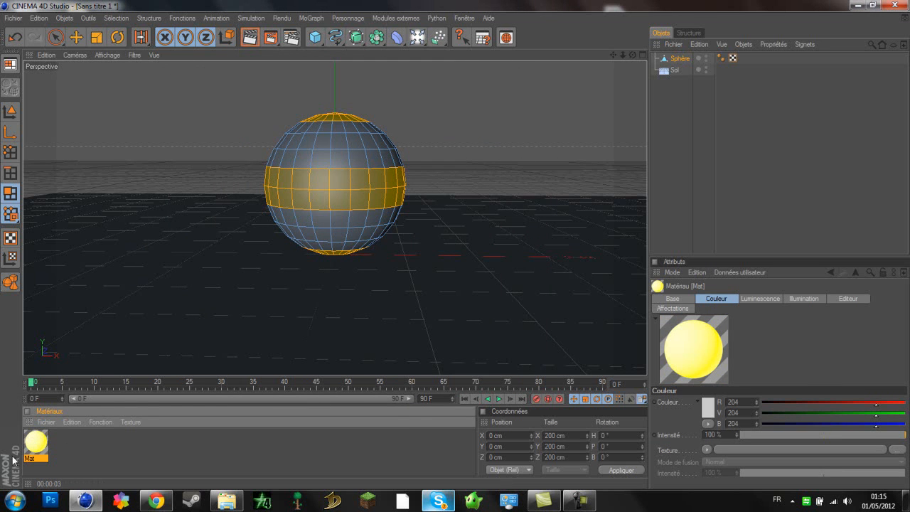
pyautogui.rightClick(37, 443)
pyautogui.click(89, 339)
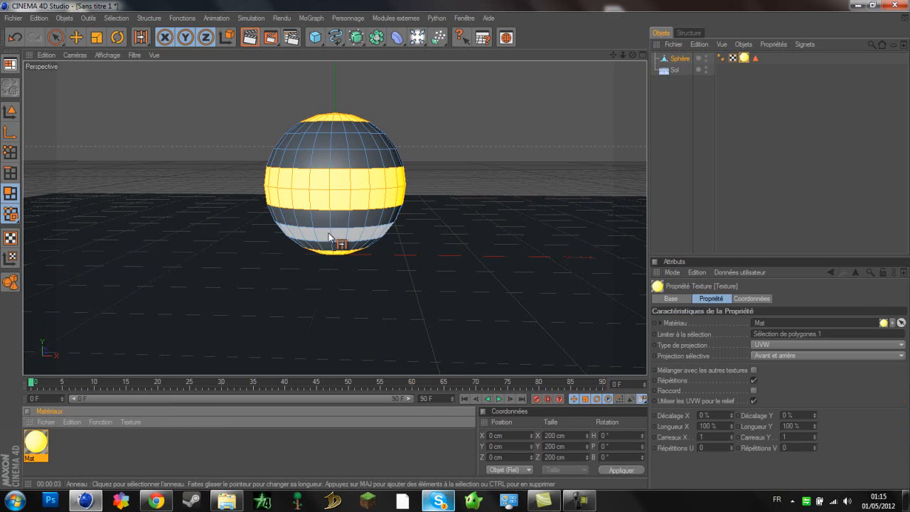
# Step: Return to model mode with the live selection tool active and render the view of the ringed sphere
pyautogui.click(55, 37)
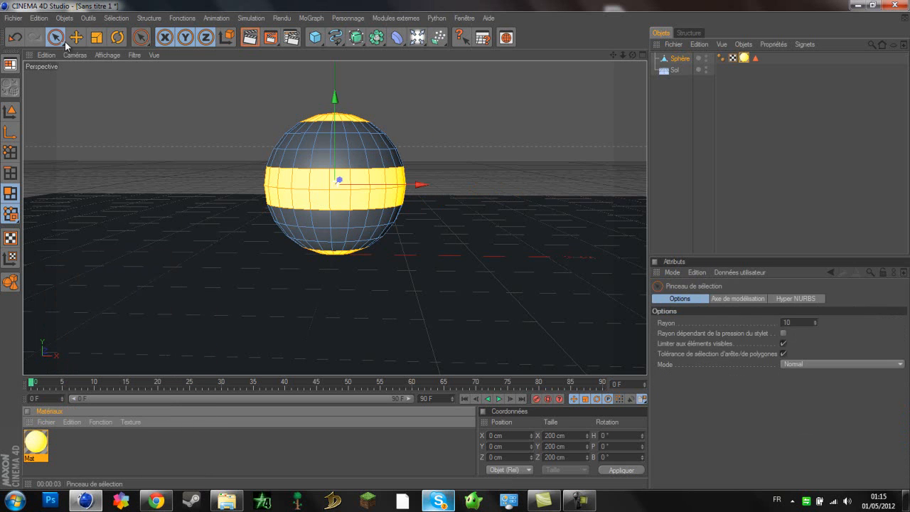
pyautogui.click(10, 113)
pyautogui.moveTo(455, 244); pyautogui.dragTo(455, 243)
pyautogui.click(249, 39)
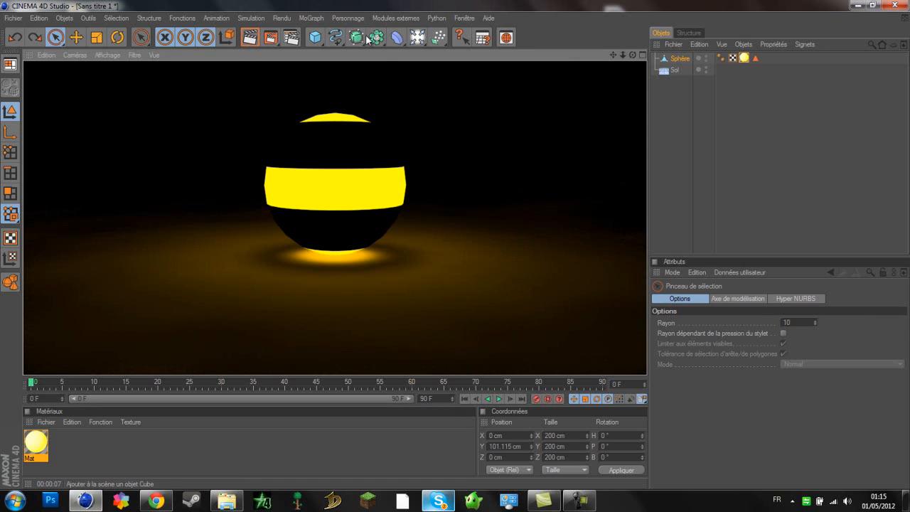
# Step: Rotate the sphere to about H -47°, P 33°, B 48° and render the view from a new angle
pyautogui.moveTo(631, 56); pyautogui.dragTo(457, 248)
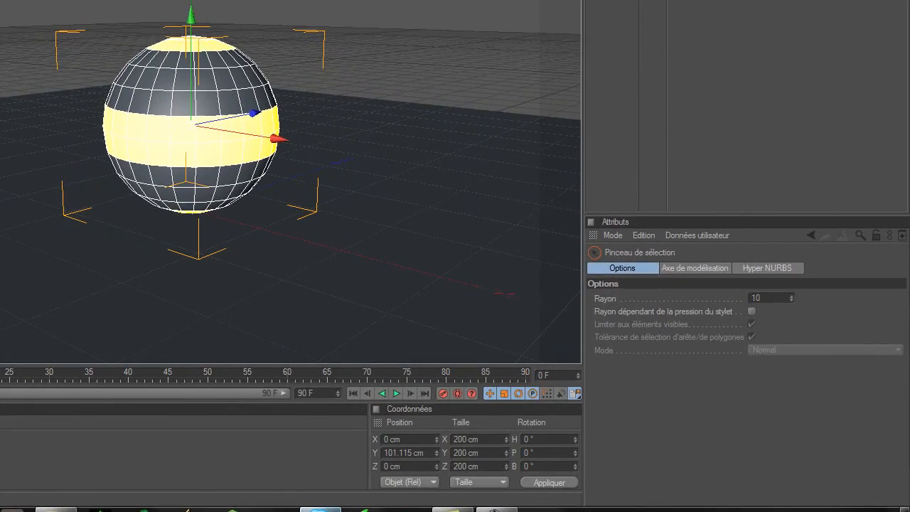
pyautogui.press('r')
pyautogui.moveTo(207, 96); pyautogui.dragTo(156, 181)
pyautogui.hotkey('ctrl', 'r')
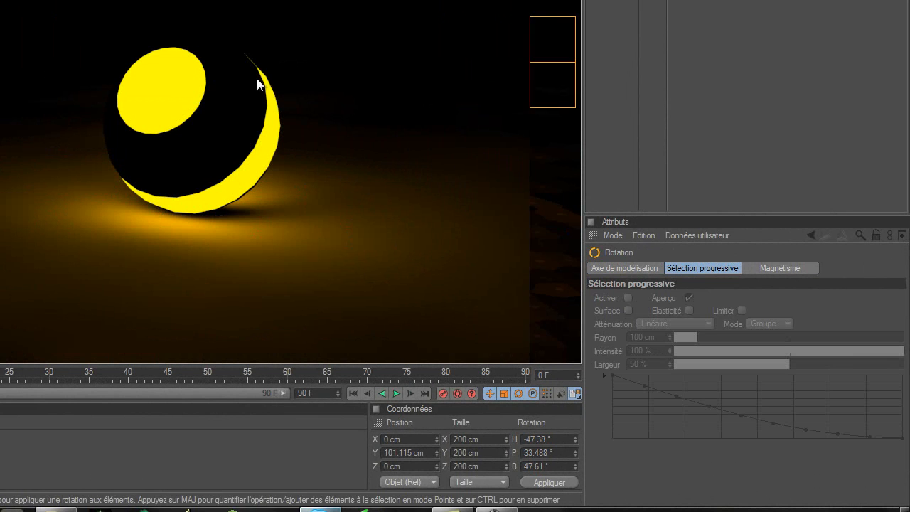
# Step: Duplicate the sphere with copy and paste
pyautogui.click(206, 459)
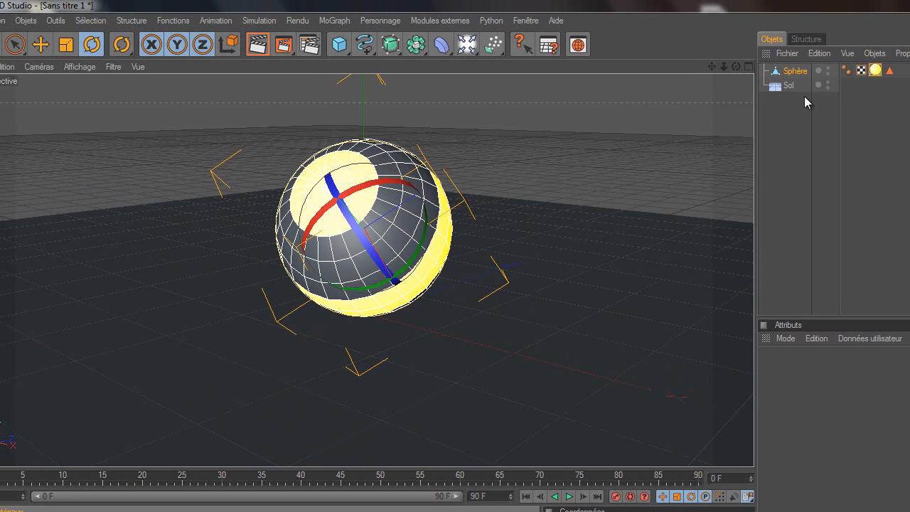
pyautogui.click(644, 0)
pyautogui.click(789, 74)
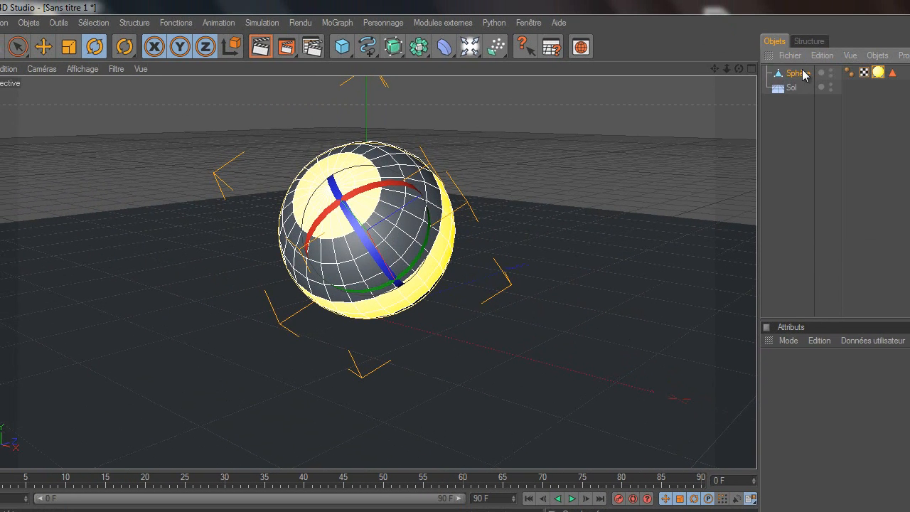
pyautogui.click(807, 73)
pyautogui.click(822, 55)
pyautogui.click(851, 120)
pyautogui.click(833, 58)
pyautogui.click(850, 133)
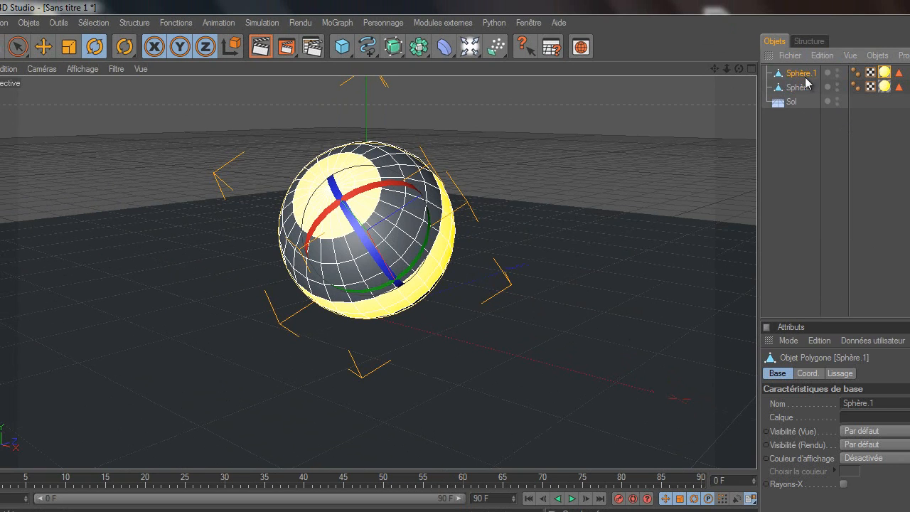
# Step: Rotate the duplicated sphere nearly upright, to about H 9°, P 2°, B 2°, and move it to about X 384, Y 90, Z 64 cm
pyautogui.click(44, 47)
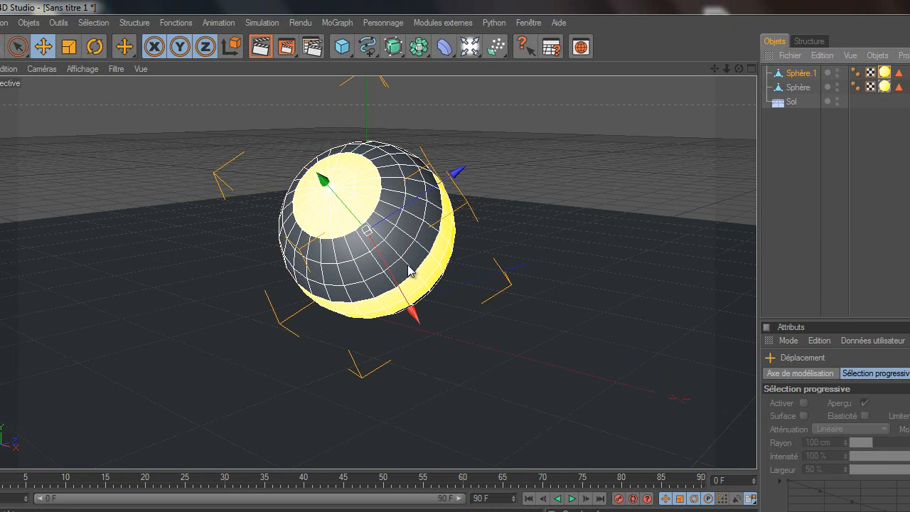
pyautogui.click(95, 47)
pyautogui.moveTo(426, 234); pyautogui.dragTo(416, 162)
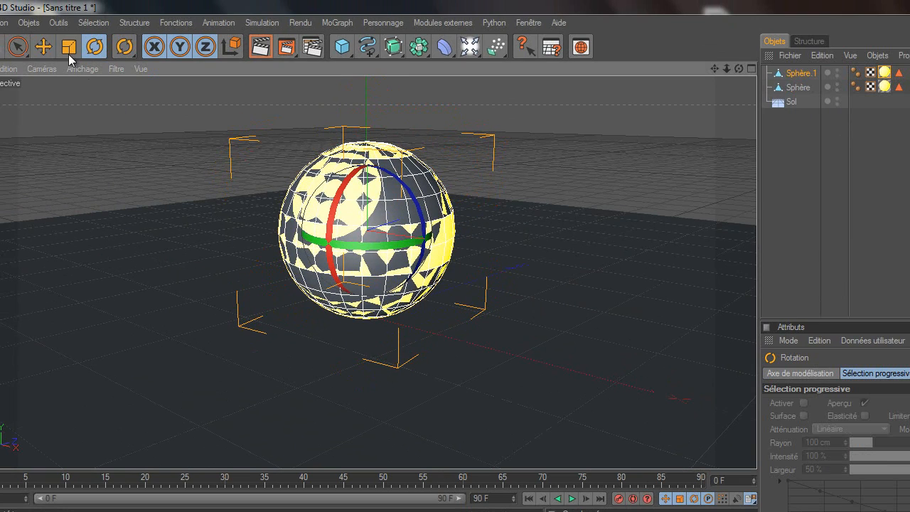
pyautogui.press('e')
pyautogui.moveTo(459, 247); pyautogui.dragTo(519, 307)
pyautogui.scroll(-3, 256, 295)
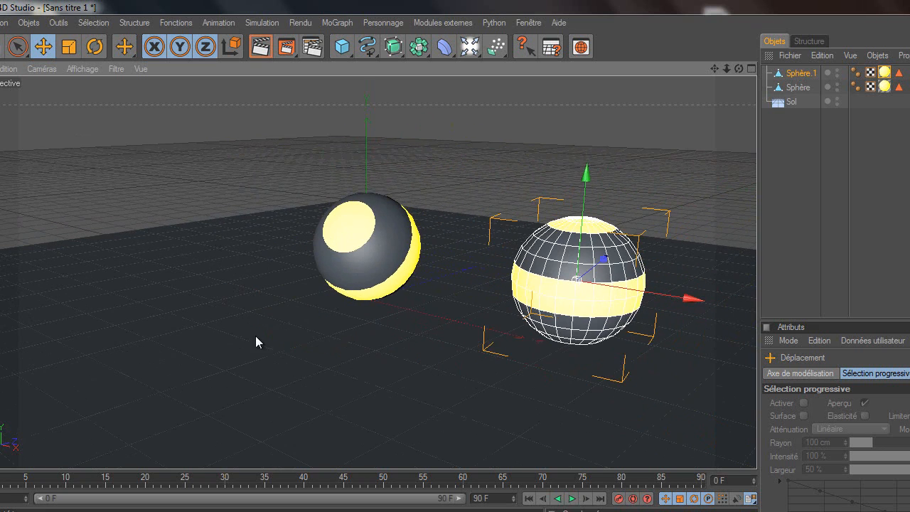
# Step: Create a second material with its Luminescence channel enabled in red, R 255, V 0, B 0, at 300 % intensity
pyautogui.doubleClick(142, 510)
pyautogui.doubleClick(71, 511)
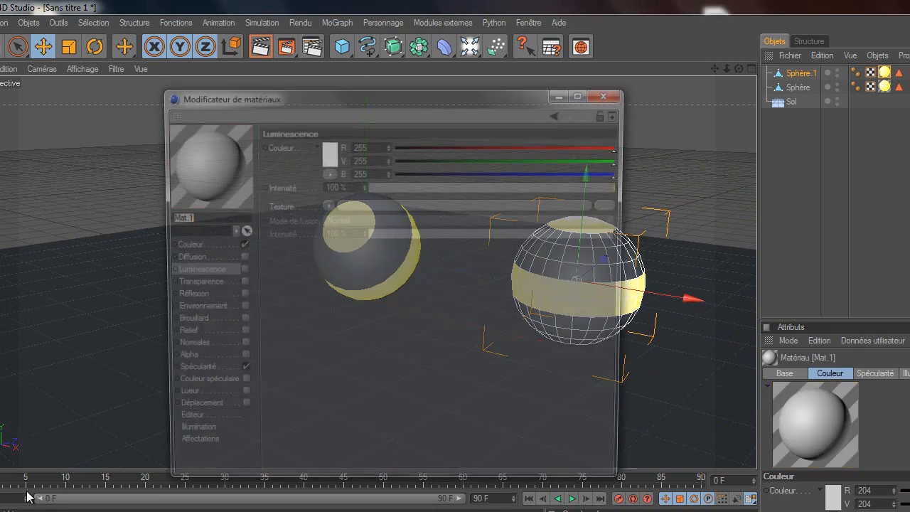
pyautogui.click(328, 148)
pyautogui.click(302, 215)
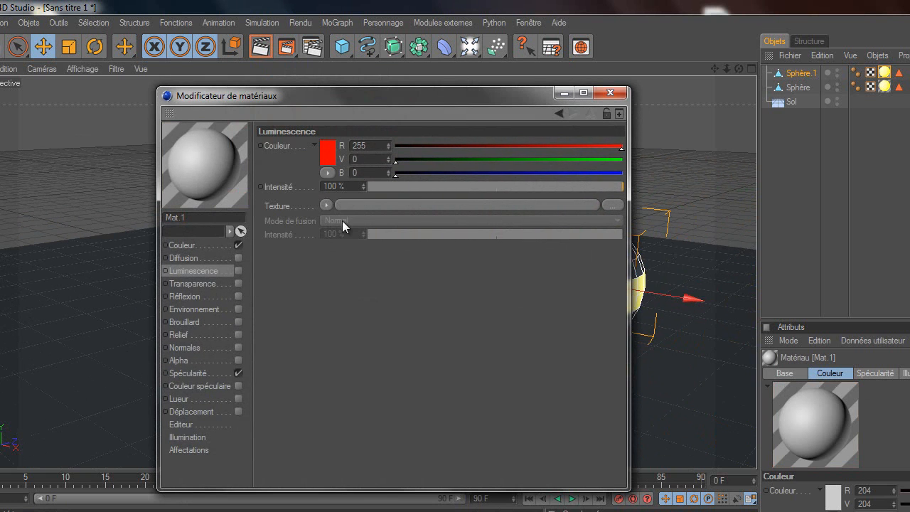
pyautogui.write('3')
pyautogui.press('Return')
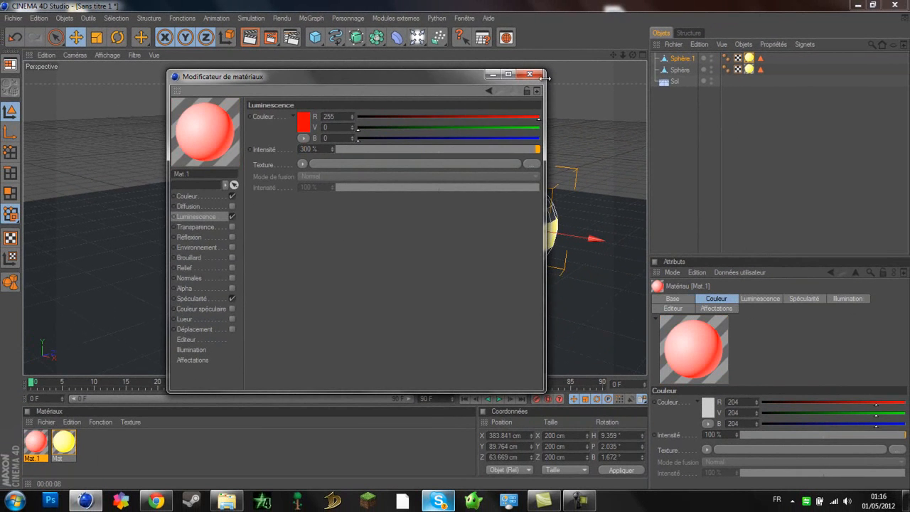
pyautogui.click(530, 74)
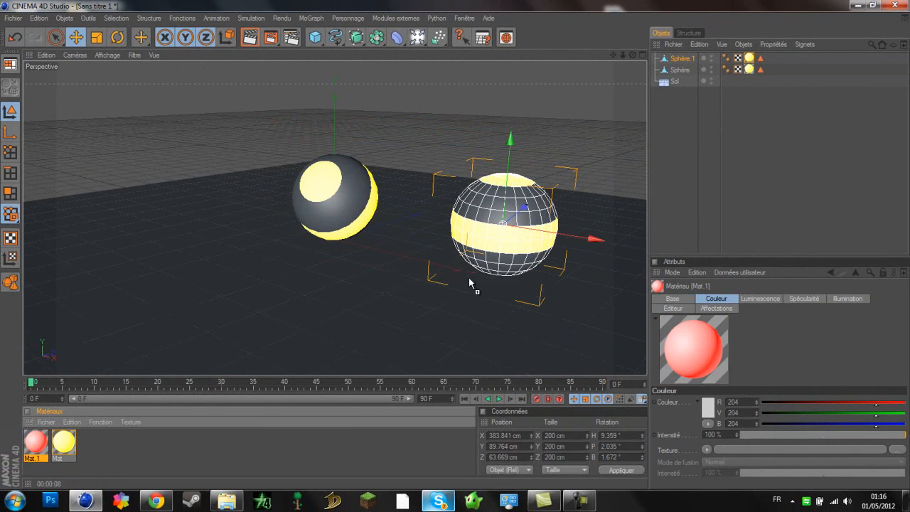
# Step: Try to apply the red luminescent material to the whole duplicated sphere
pyautogui.moveTo(79, 460); pyautogui.dragTo(63, 441)
pyautogui.moveTo(491, 244); pyautogui.dragTo(497, 241)
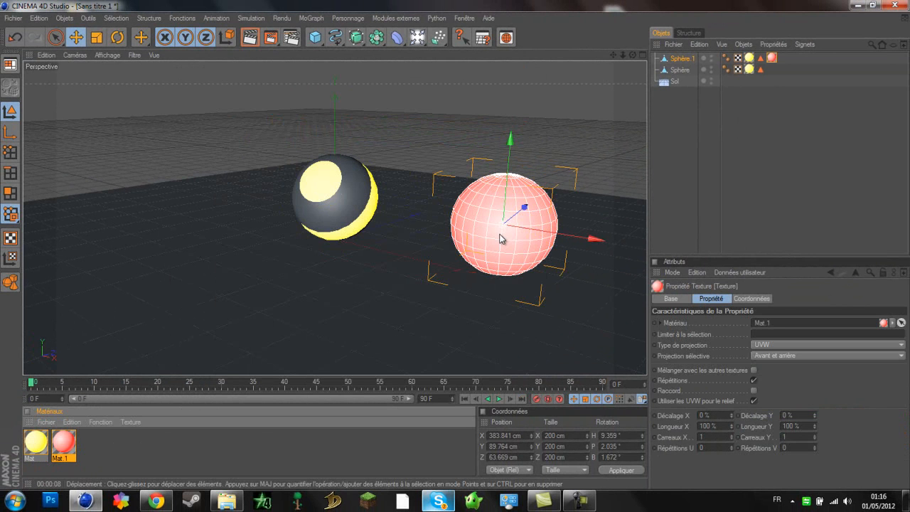
pyautogui.click(15, 37)
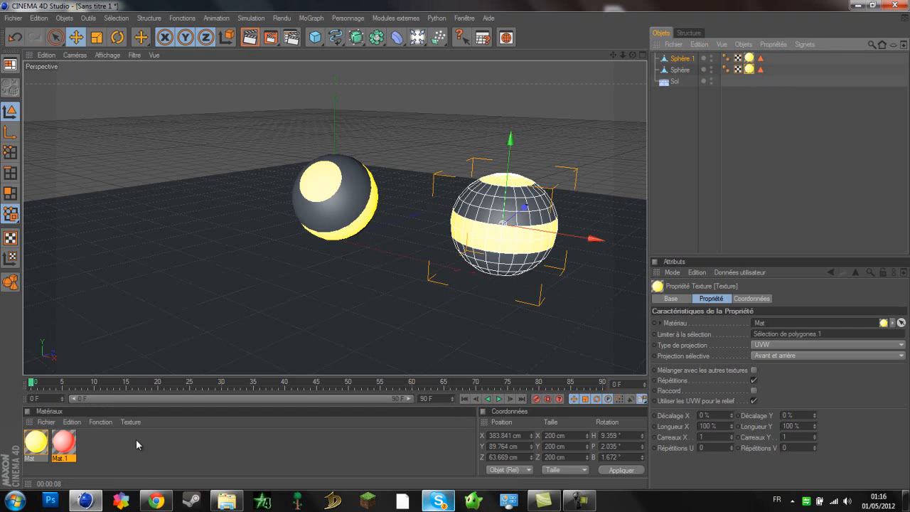
# Step: Replace the original sphere's ring material with the red one and rotate the duplicated sphere to about H -38°, P 18°, B -22°
pyautogui.moveTo(753, 72); pyautogui.dragTo(752, 72)
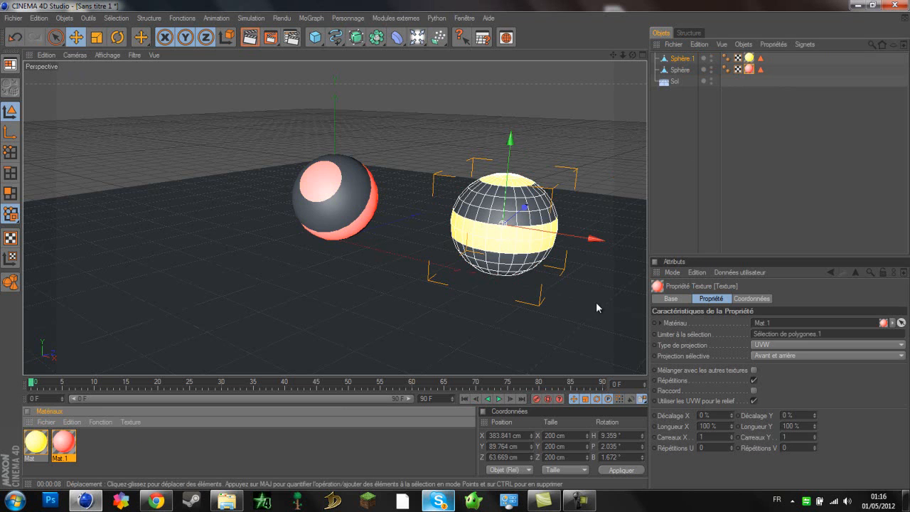
pyautogui.click(118, 38)
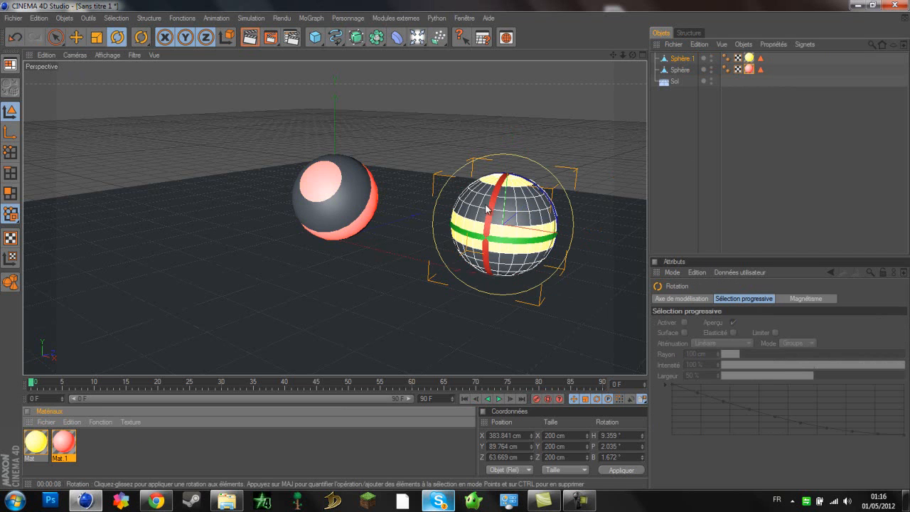
pyautogui.moveTo(508, 206); pyautogui.dragTo(502, 238)
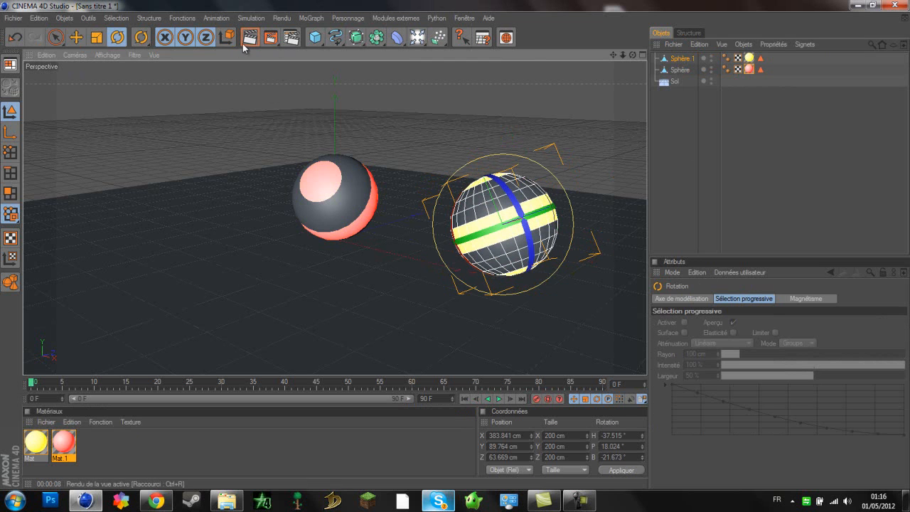
# Step: Render the active view with the red and yellow glowing spheres side by side
pyautogui.moveTo(632, 56); pyautogui.dragTo(455, 249)
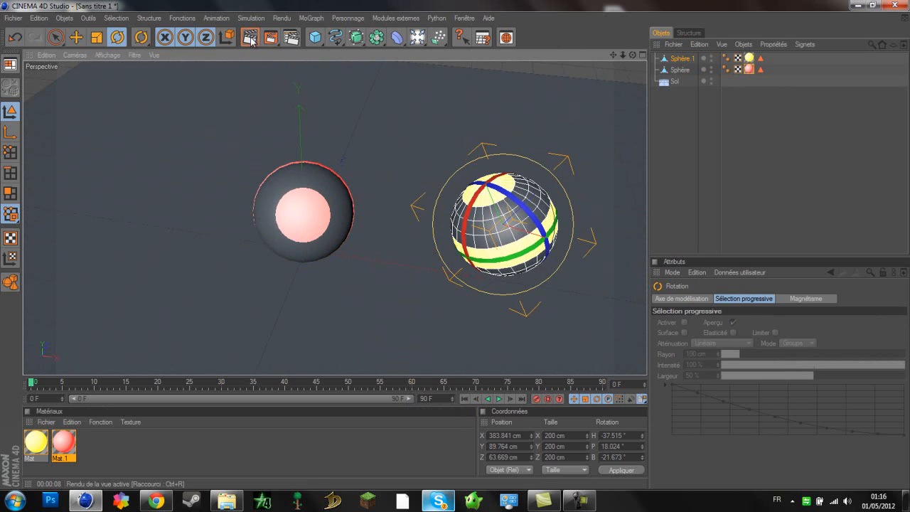
pyautogui.moveTo(635, 57); pyautogui.dragTo(619, 29)
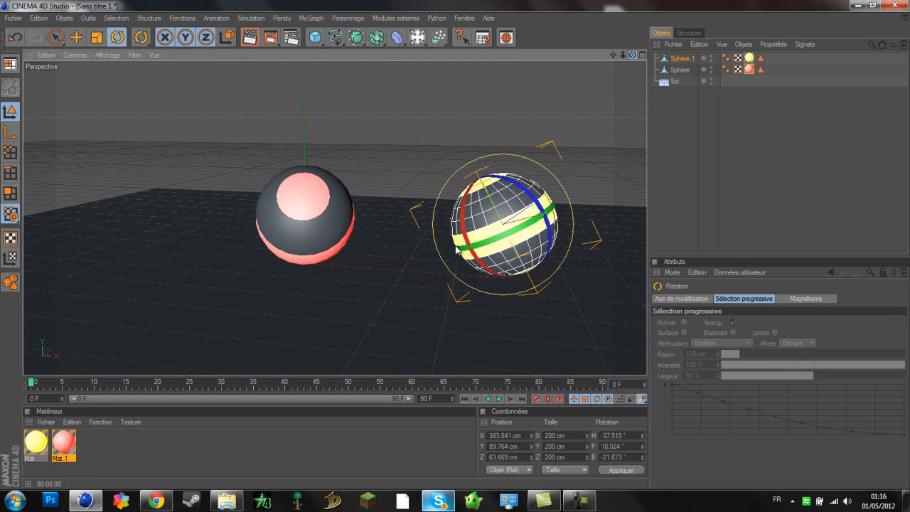
pyautogui.click(248, 38)
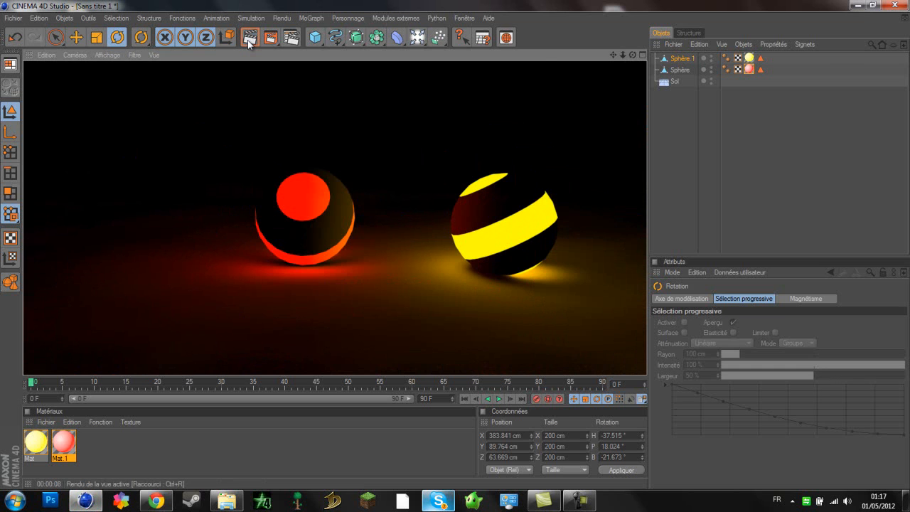
# Step: Add a MoGraph text object to the scene
pyautogui.moveTo(633, 55); pyautogui.dragTo(593, 19)
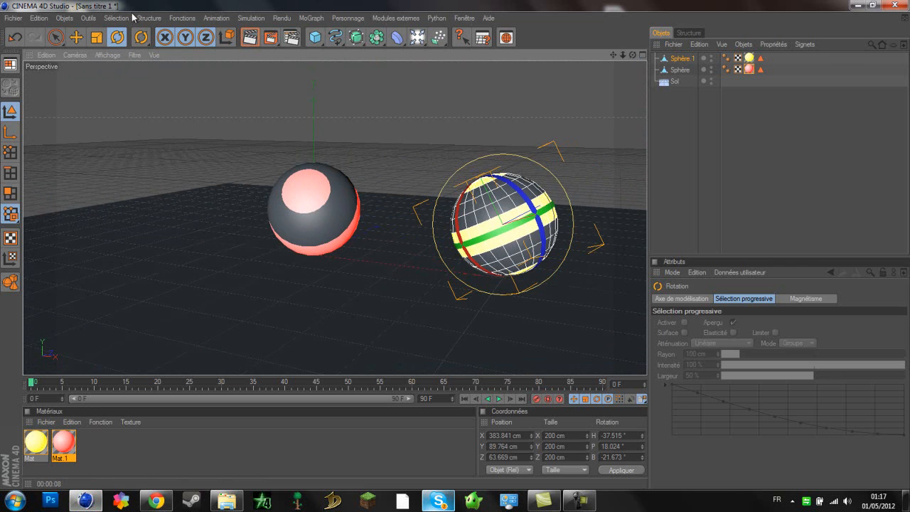
pyautogui.click(301, 18)
pyautogui.click(330, 135)
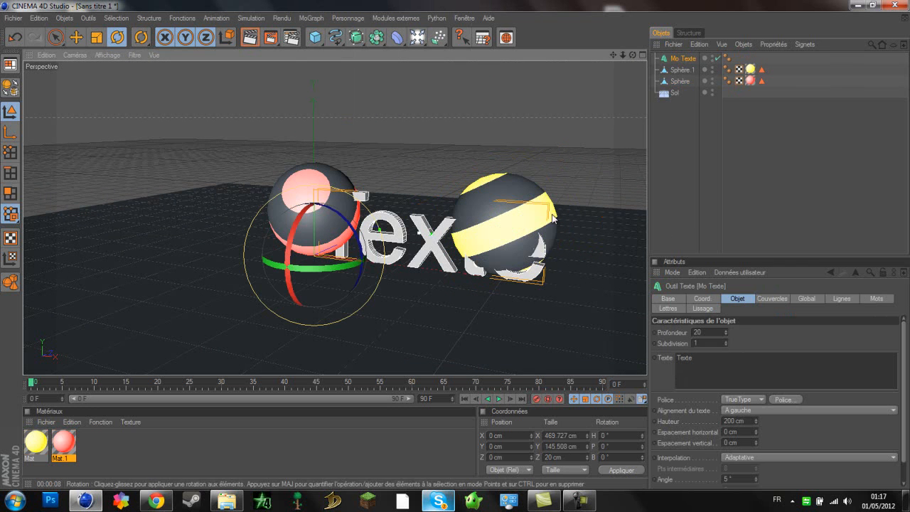
# Step: Rotate the red-ringed sphere to about H -30°, P 3°, B 5° and move it back, clear of the text's first letter
pyautogui.click(297, 180)
pyautogui.moveTo(315, 210); pyautogui.dragTo(306, 142)
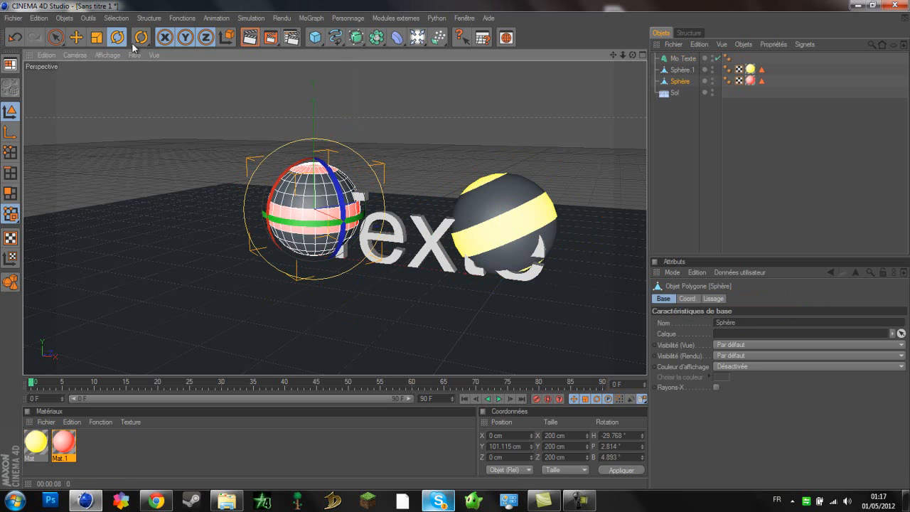
pyautogui.click(76, 37)
pyautogui.moveTo(330, 214); pyautogui.dragTo(253, 188)
pyautogui.moveTo(451, 246); pyautogui.dragTo(435, 243)
# Step: Rotate the yellow-ringed sphere to about H -3°, P 9°, B 1° and move it back behind the text's last letters
pyautogui.click(531, 208)
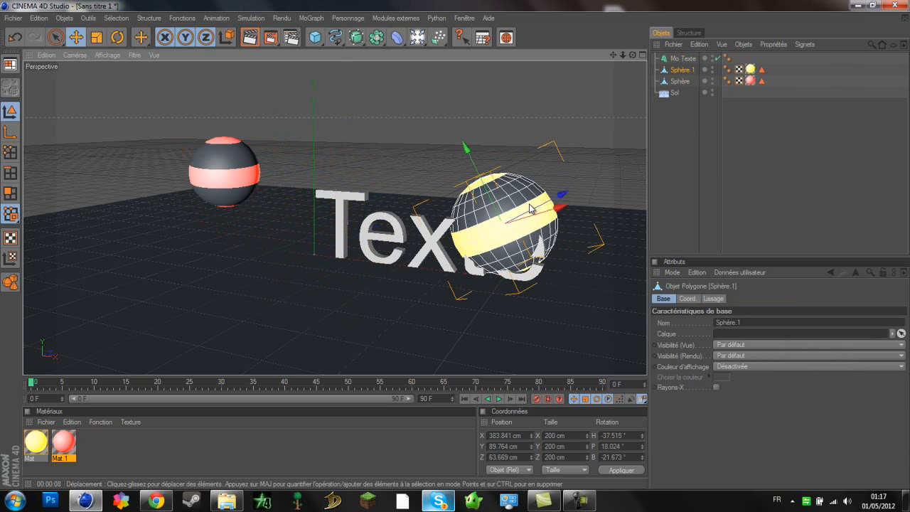
pyautogui.press('r')
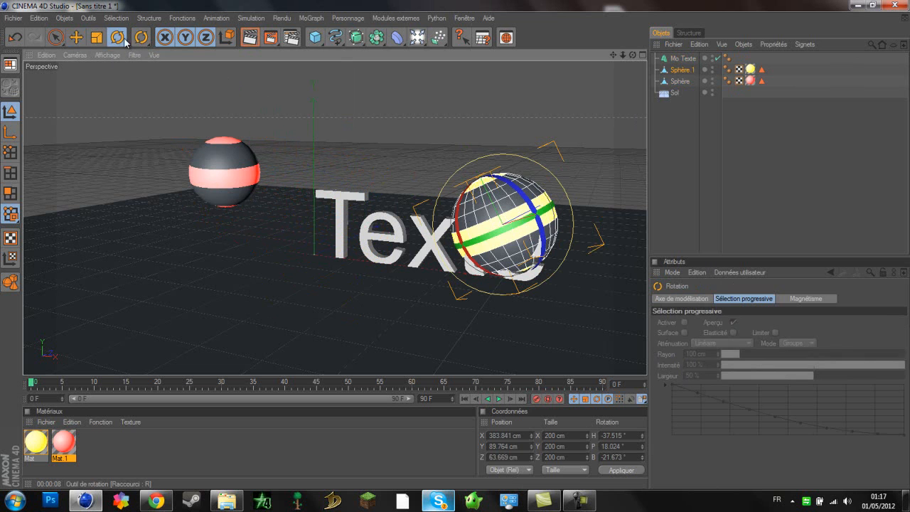
pyautogui.moveTo(506, 202); pyautogui.dragTo(553, 215)
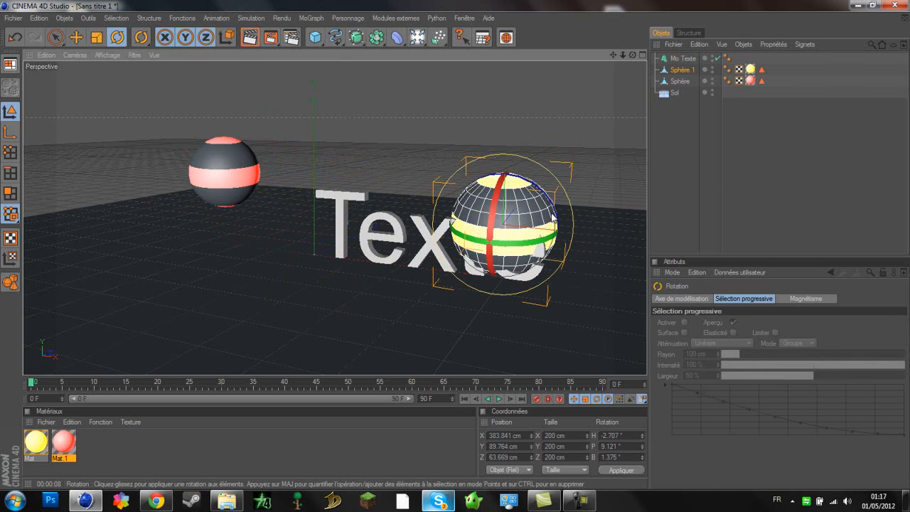
pyautogui.click(76, 37)
pyautogui.moveTo(459, 251); pyautogui.dragTo(481, 233)
# Step: Move the text object back between the two spheres, to about X -273 cm and Z 409 cm
pyautogui.click(440, 266)
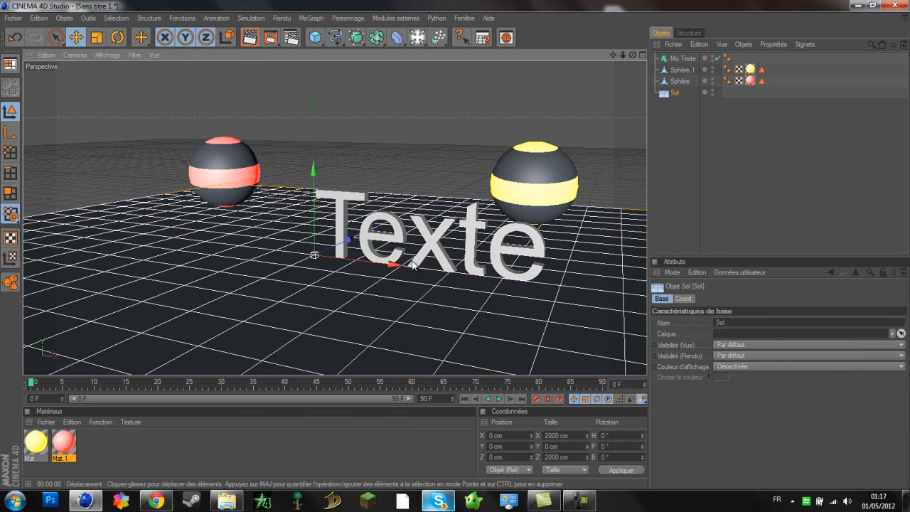
pyautogui.moveTo(348, 242); pyautogui.dragTo(444, 229)
pyautogui.click(343, 225)
# Step: Set the text object's content to "Tutoriel", its depth to 60 and its font to Nasalization
pyautogui.click(701, 360)
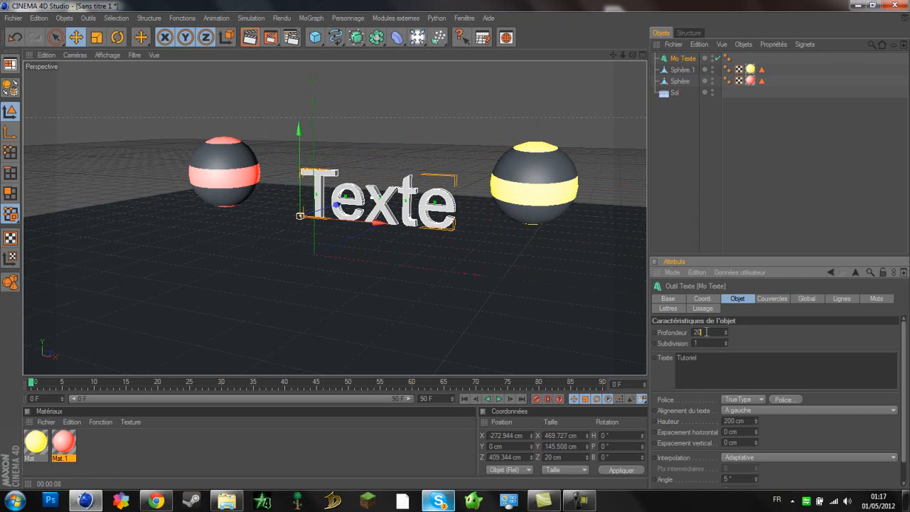
pyautogui.click(705, 332)
pyautogui.click(785, 400)
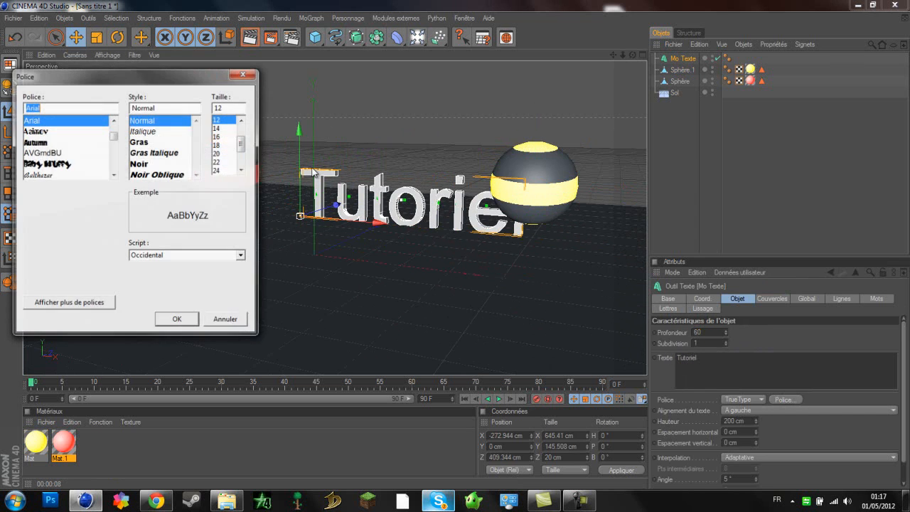
pyautogui.press('n')
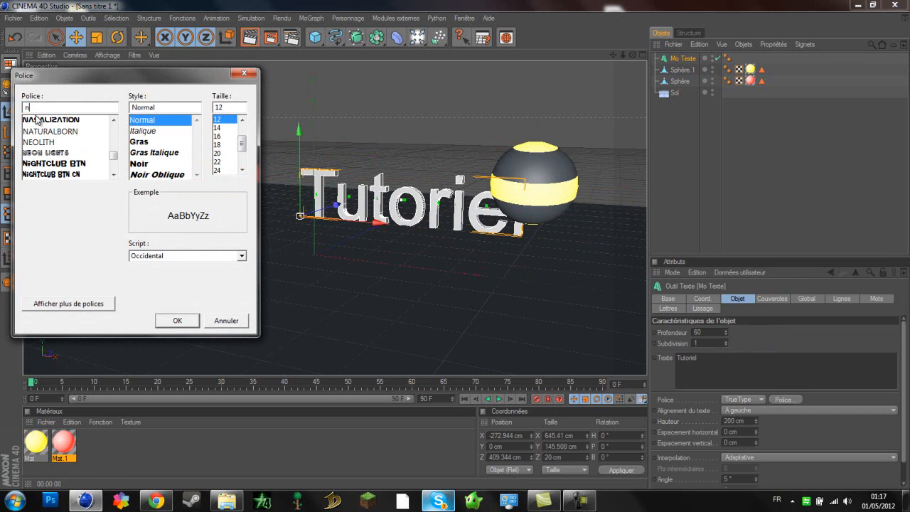
pyautogui.click(177, 321)
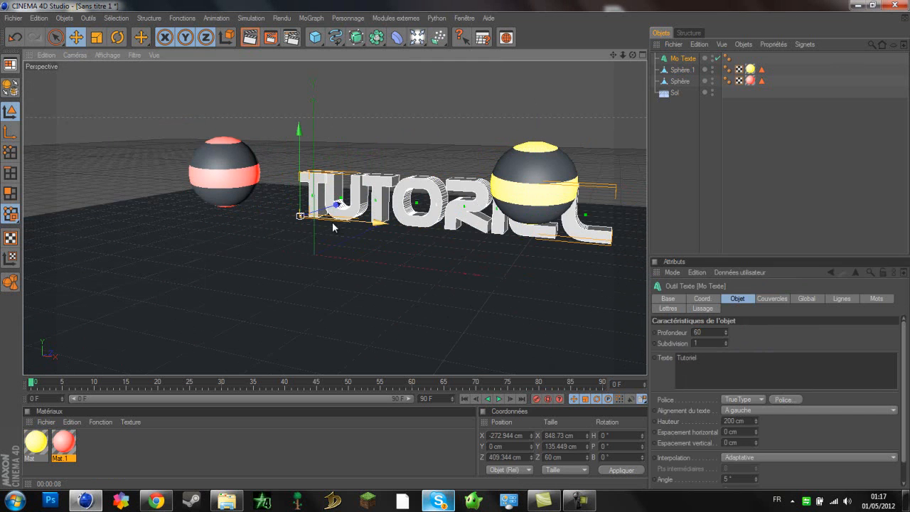
# Step: Move the text beside the red-ringed sphere, to about X -433 cm, and the yellow-ringed sphere past the last letter, to about X 628 cm
pyautogui.click(229, 183)
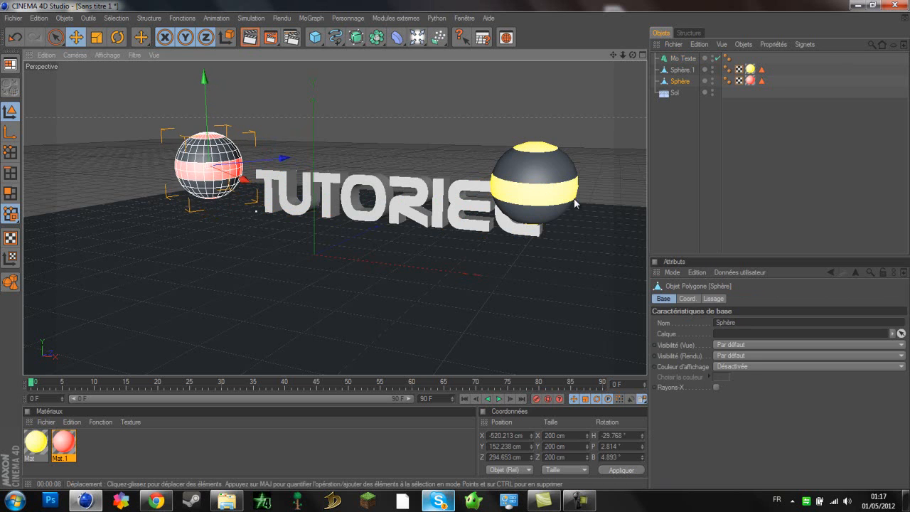
pyautogui.click(544, 187)
pyautogui.moveTo(547, 166); pyautogui.dragTo(553, 157)
pyautogui.moveTo(630, 183); pyautogui.dragTo(684, 186)
pyautogui.moveTo(573, 183); pyautogui.dragTo(619, 184)
# Step: Make the text object editable, expanding its hierarchy down to the separate letters, and render a preview of the view
pyautogui.click(342, 201)
pyautogui.rightClick(677, 61)
pyautogui.moveTo(724, 179)
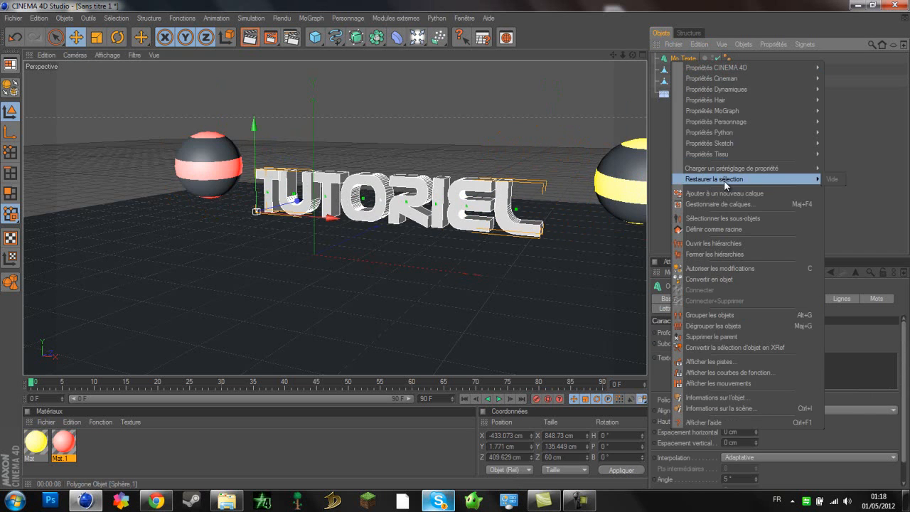
pyautogui.click(728, 268)
pyautogui.click(655, 58)
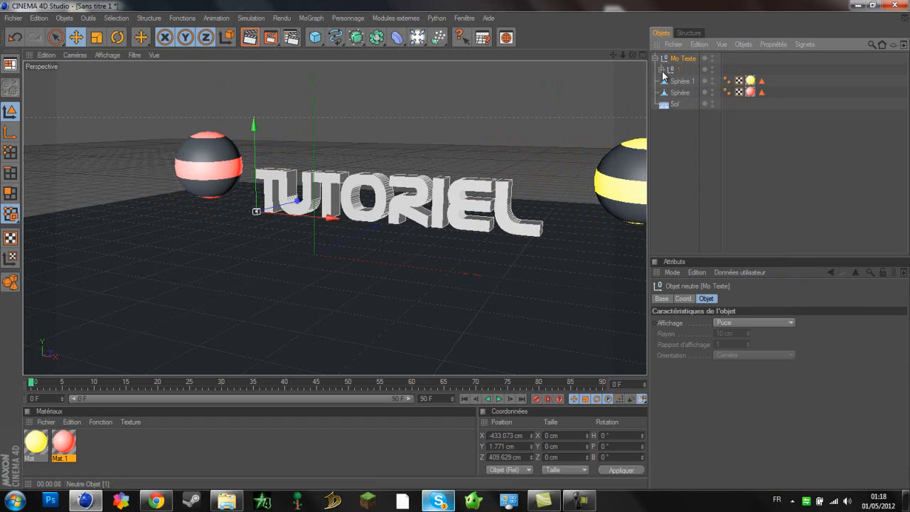
pyautogui.click(661, 70)
pyautogui.click(667, 81)
pyautogui.click(689, 93)
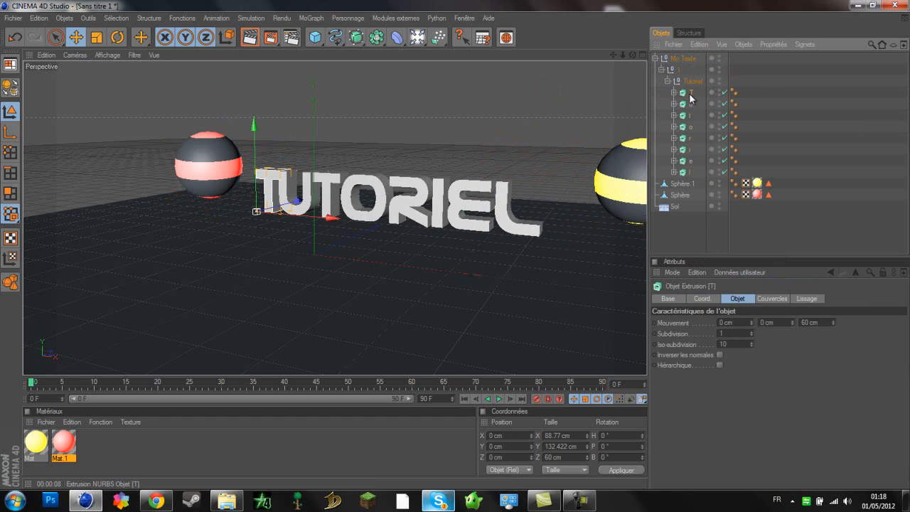
pyautogui.click(250, 37)
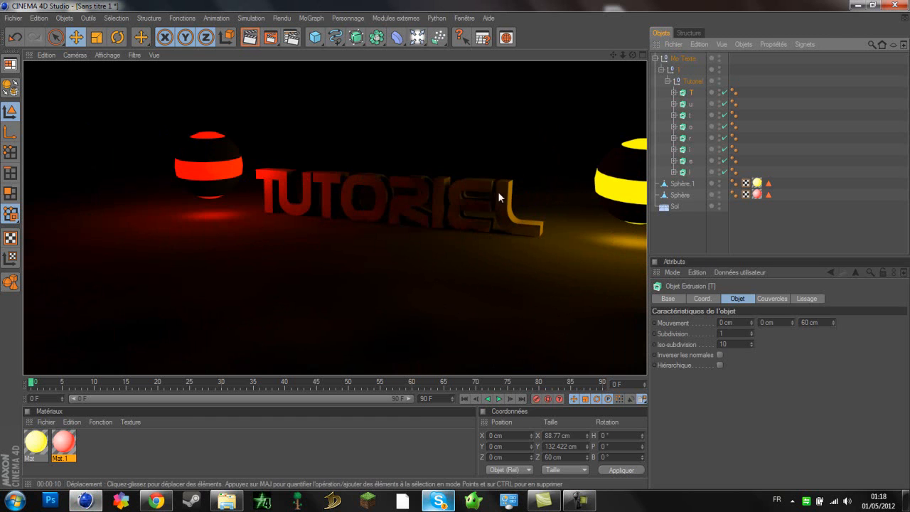
pyautogui.click(291, 93)
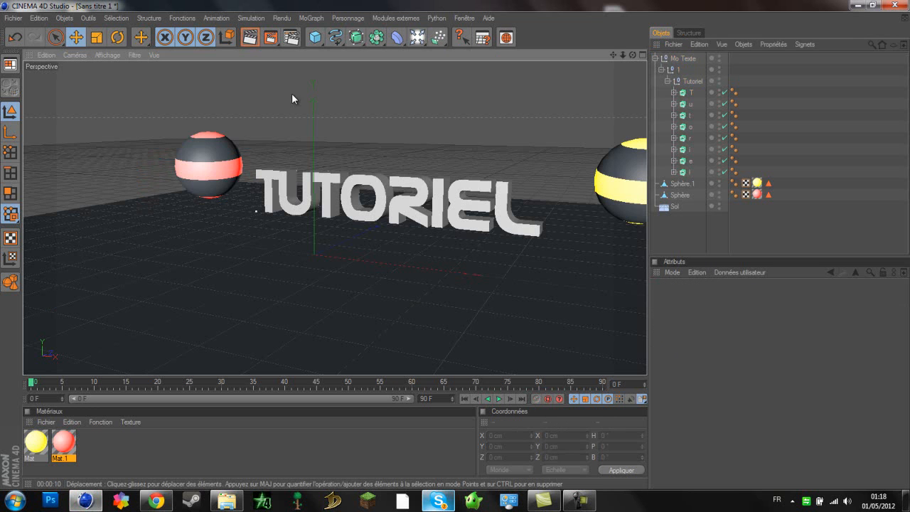
# Step: Rotate the red-ringed sphere to about H -65°, P 20°, B 37° and the yellow-ringed sphere to about H -269°, P 45°, B 49°
pyautogui.click(213, 160)
pyautogui.press('r')
pyautogui.moveTo(153, 131); pyautogui.dragTo(173, 199)
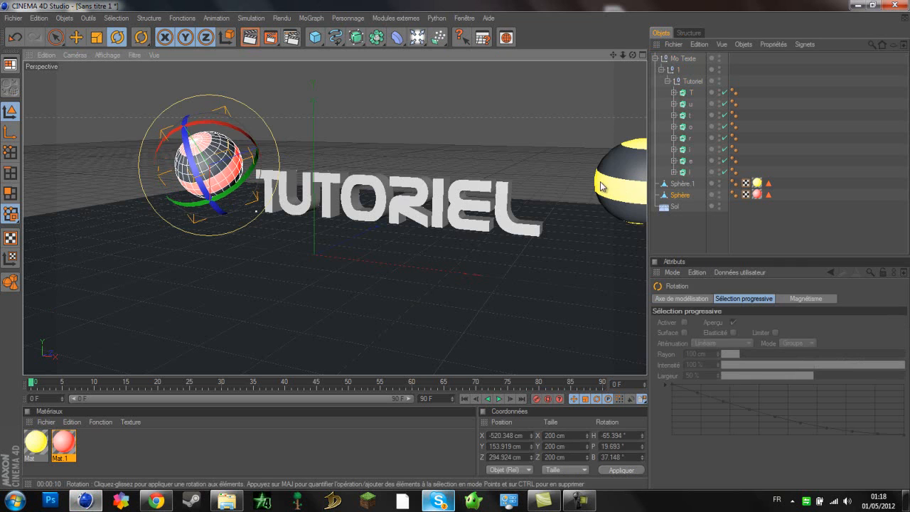
pyautogui.click(625, 176)
pyautogui.moveTo(612, 172); pyautogui.dragTo(522, 150)
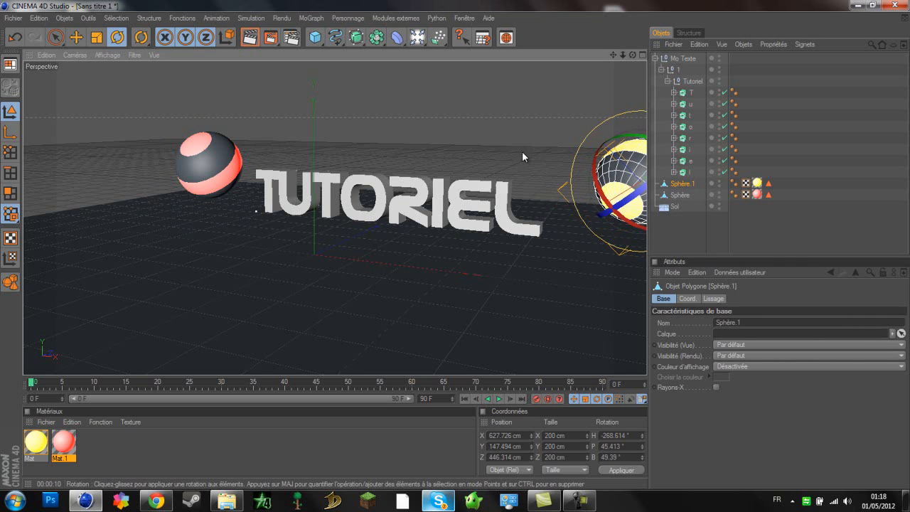
# Step: Create a new material and apply the red luminescent material Mat.1 to the letter o of the text
pyautogui.doubleClick(137, 442)
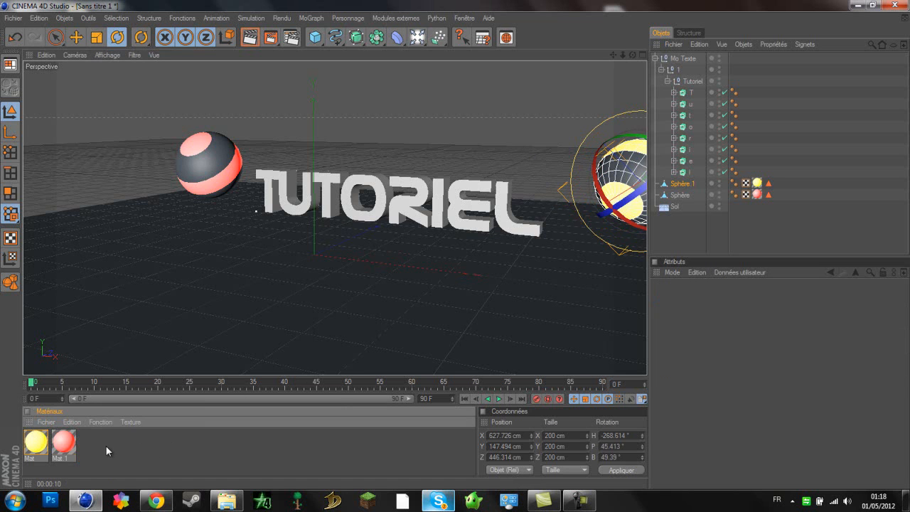
pyautogui.click(358, 216)
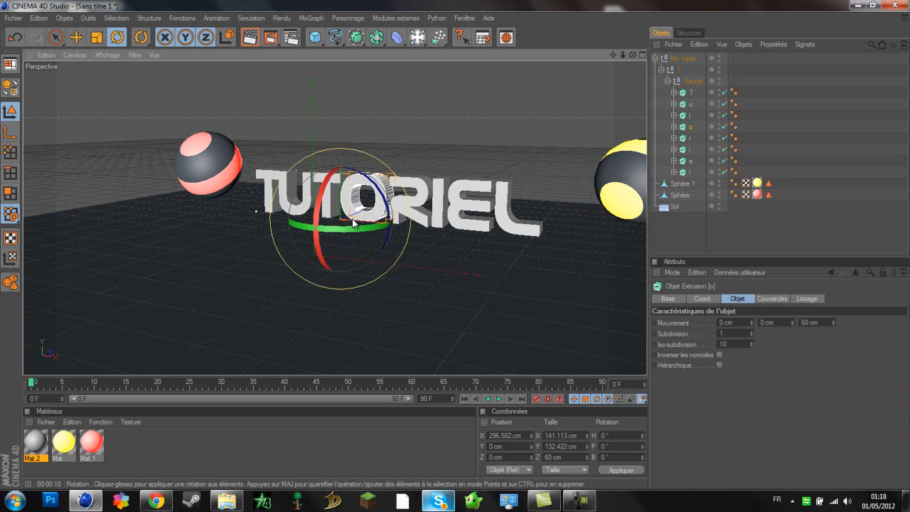
pyautogui.click(57, 35)
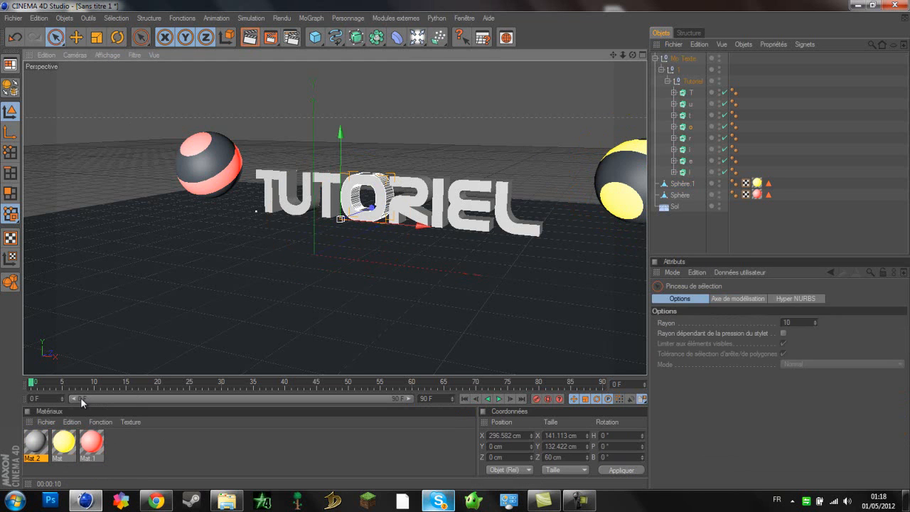
pyautogui.moveTo(363, 217); pyautogui.dragTo(364, 215)
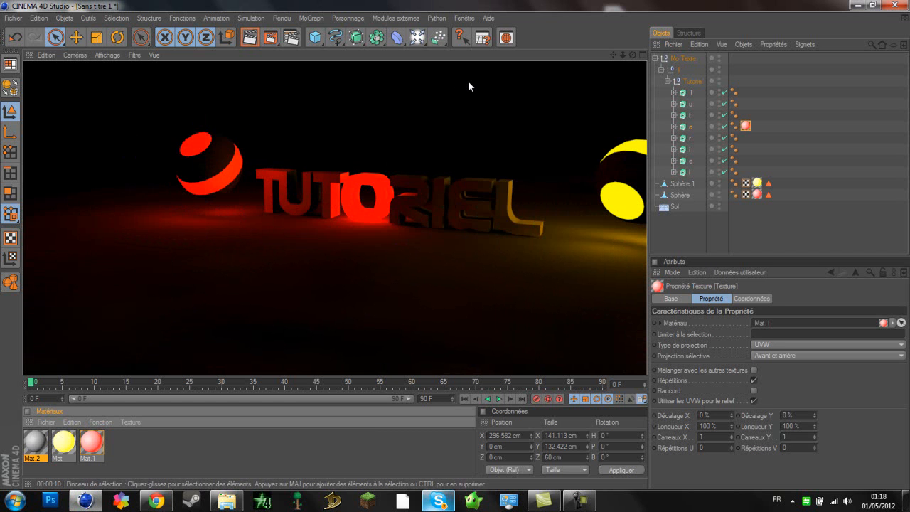
# Step: Switch to the desktop to examine the glowing letters and spheres in the Mercenary wallpaper, and return to Cinema 4D
pyautogui.click(854, 5)
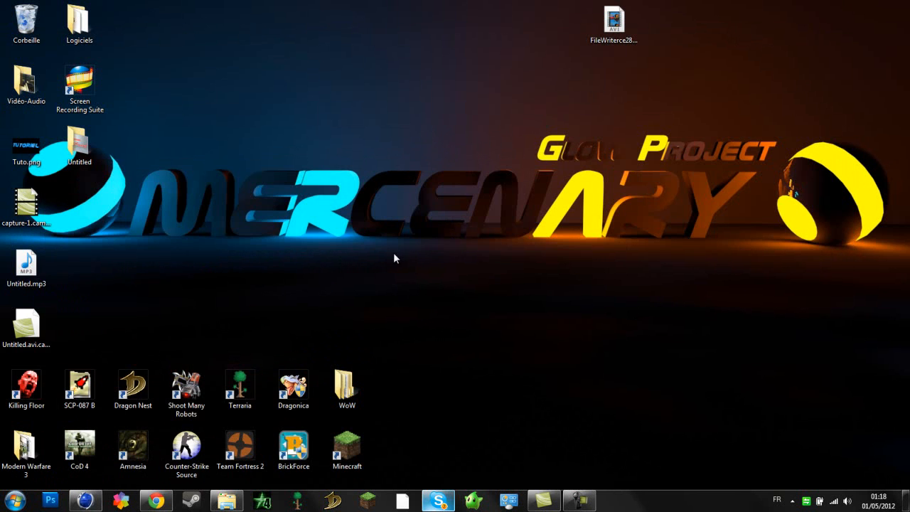
pyautogui.moveTo(110, 255); pyautogui.dragTo(776, 134)
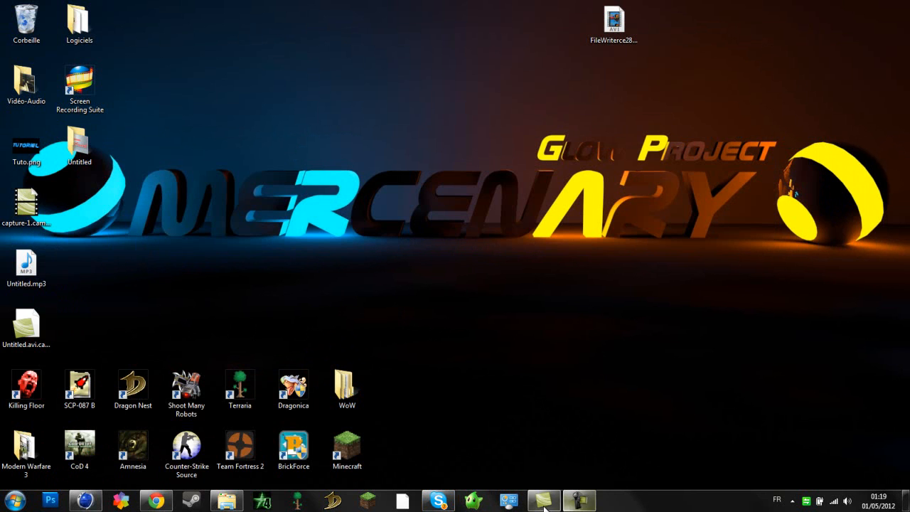
pyautogui.click(98, 504)
# Step: Reframe the perspective view to face the text from the front, with both spheres fully inside the frame
pyautogui.scroll(-4, 421, 248)
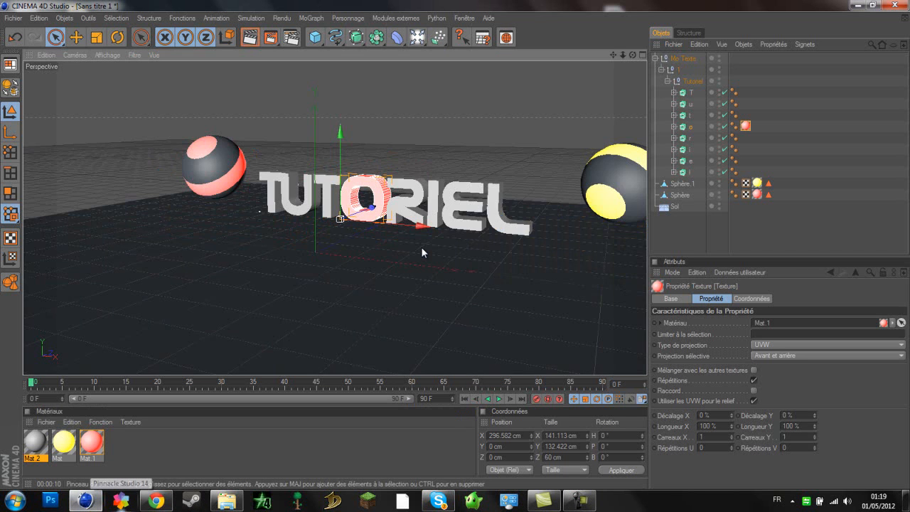
pyautogui.scroll(1, 422, 248)
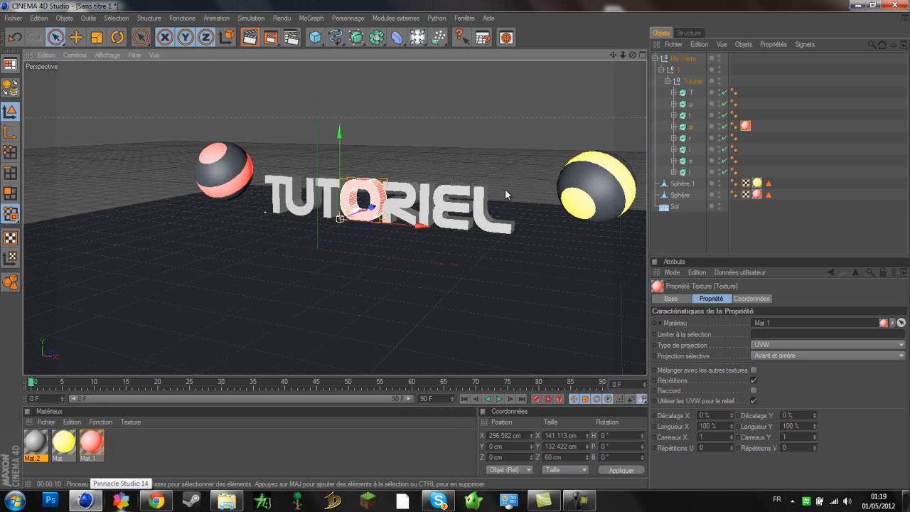
pyautogui.moveTo(634, 55); pyautogui.dragTo(455, 244)
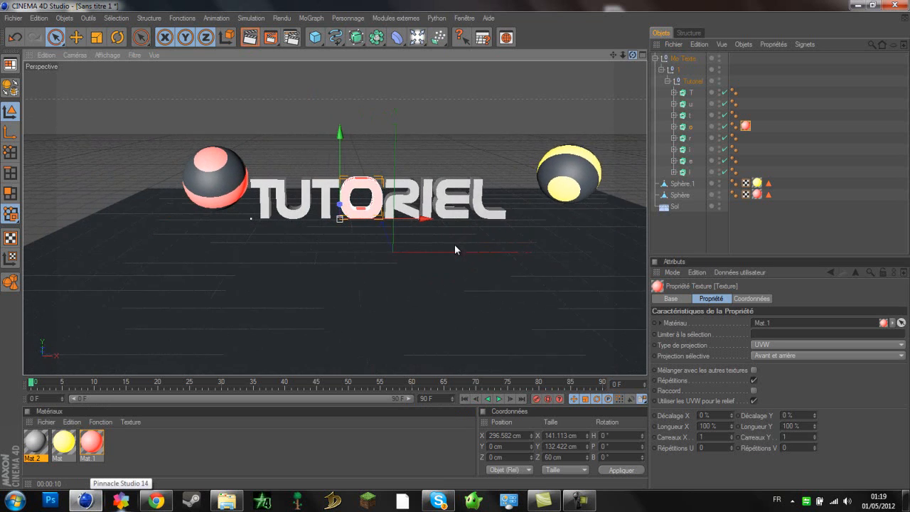
pyautogui.moveTo(609, 56); pyautogui.dragTo(494, 180)
pyautogui.scroll(2, 495, 180)
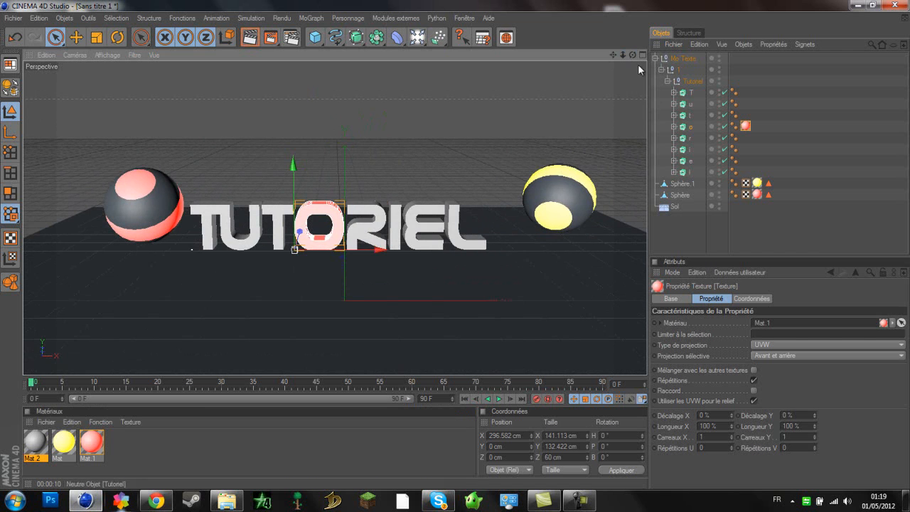
pyautogui.moveTo(613, 56); pyautogui.dragTo(455, 244)
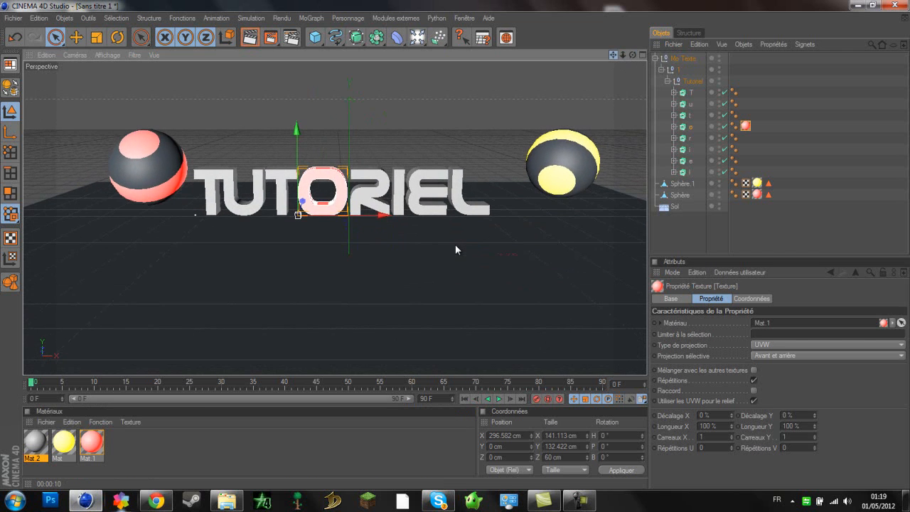